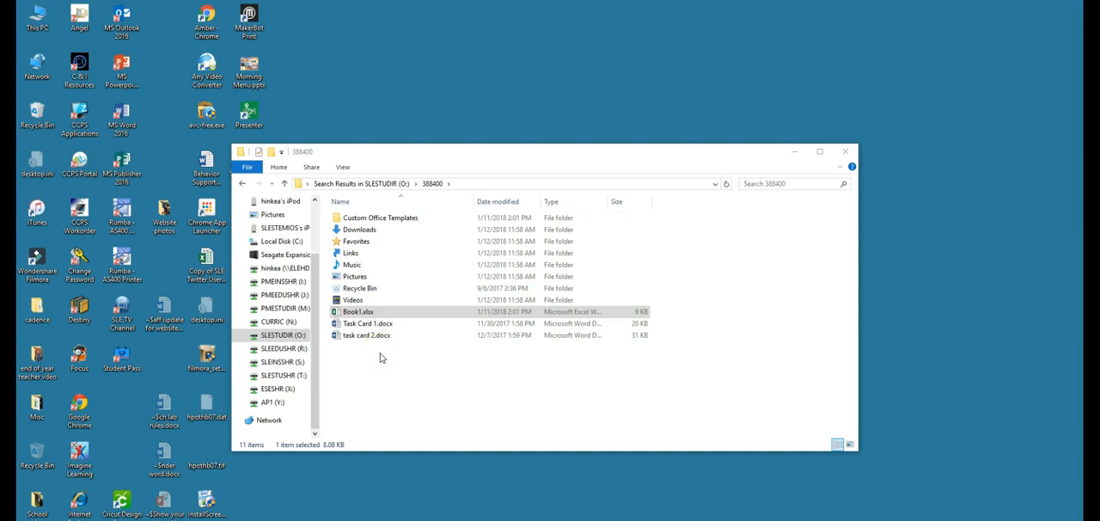
# Step: Open the Book1.xlsx workbook from the search results folder and maximize its window
pyautogui.click(335, 314)
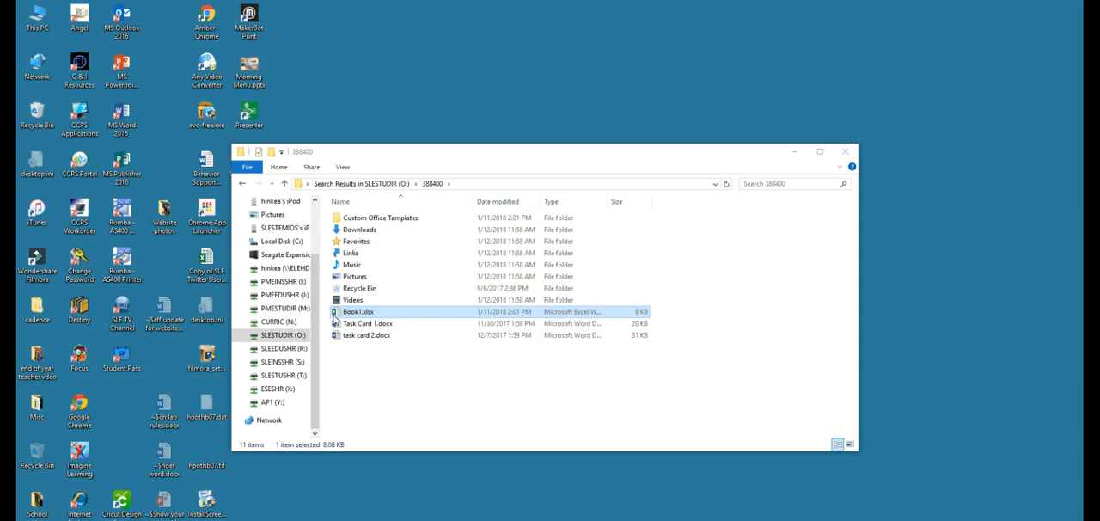
pyautogui.doubleClick(347, 315)
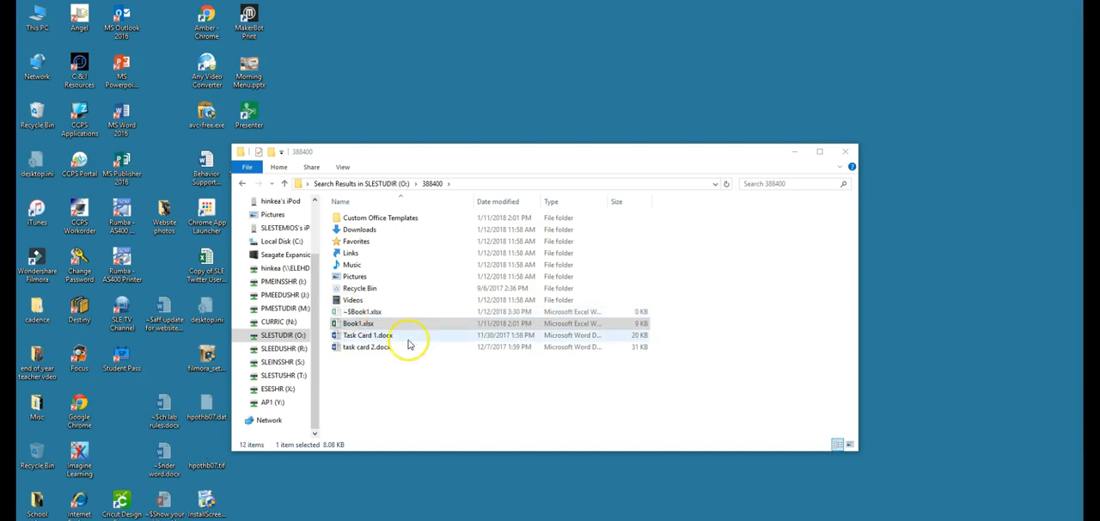
pyautogui.moveTo(1082, 143); pyautogui.dragTo(629, 2)
pyautogui.click(301, 273)
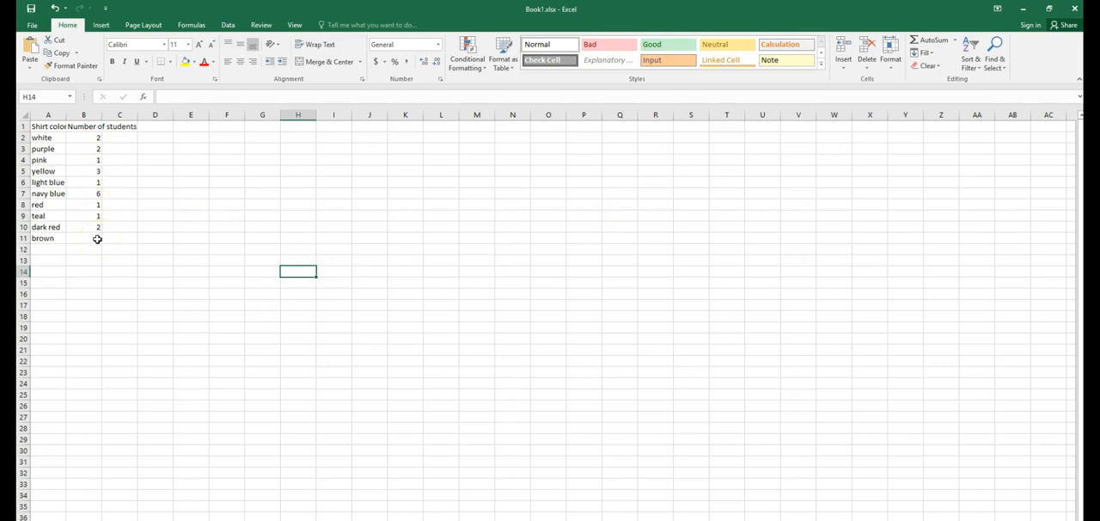
# Step: Widen columns A and B so the Shirt color and Number of students headers fit
pyautogui.moveTo(102, 118); pyautogui.dragTo(149, 114)
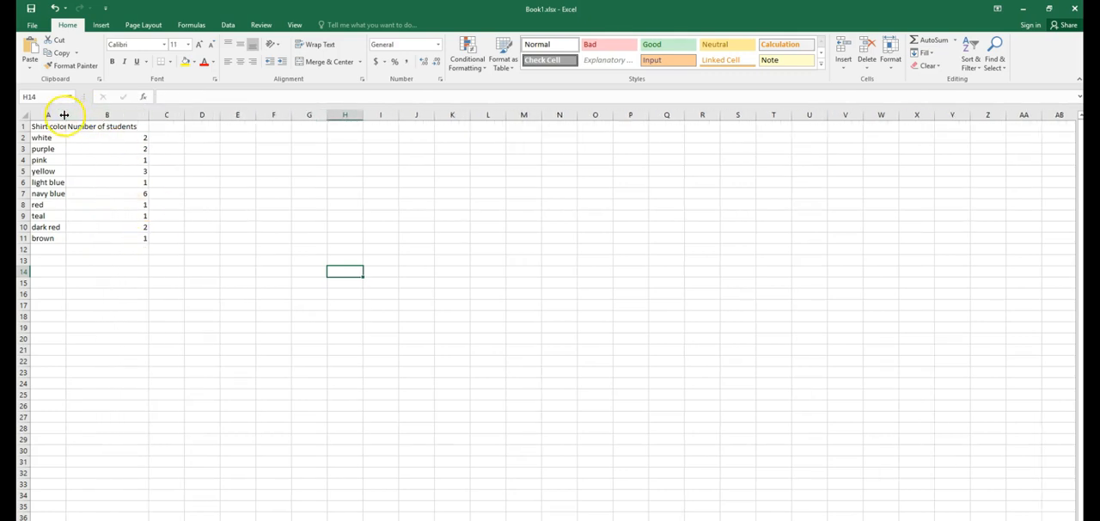
pyautogui.moveTo(64, 115); pyautogui.dragTo(97, 115)
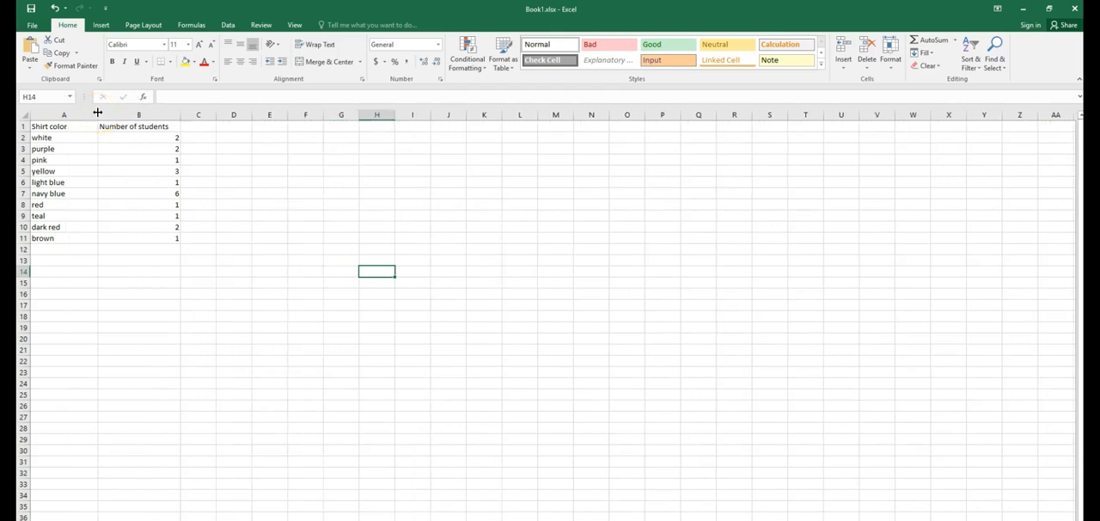
# Step: Fill the purple row's cells A3:B3 with purple
pyautogui.click(24, 138)
pyautogui.click(24, 148)
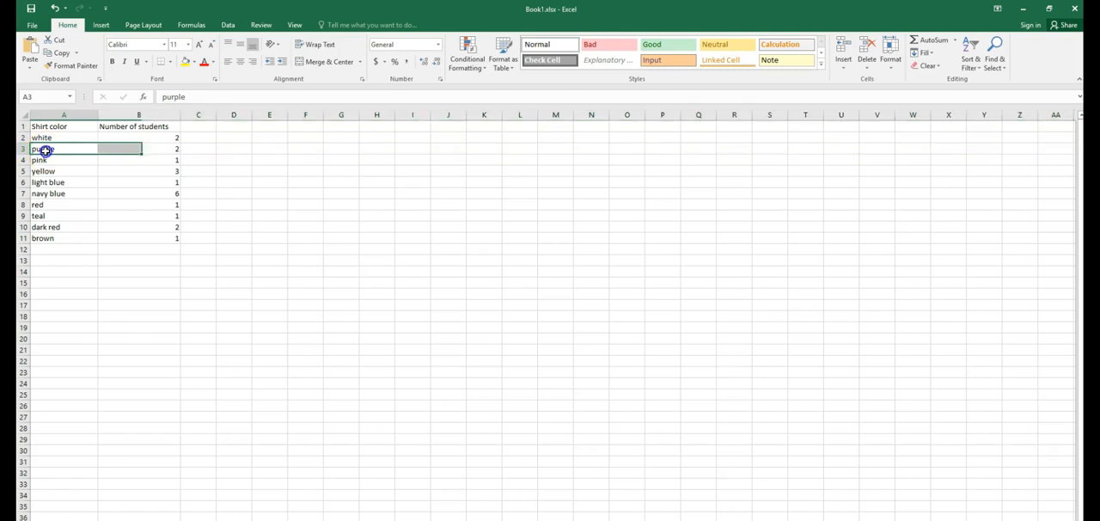
pyautogui.moveTo(46, 148); pyautogui.dragTo(138, 148)
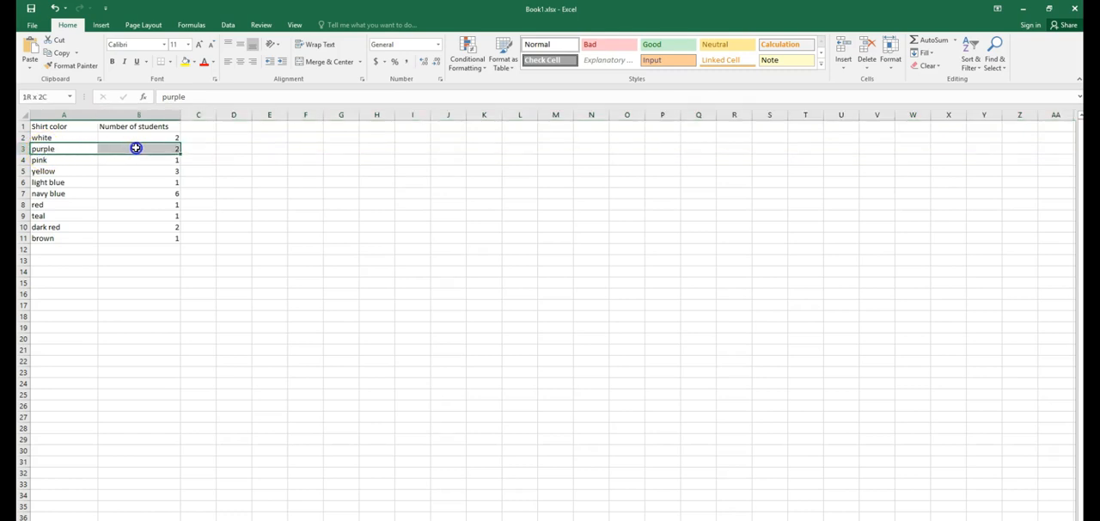
pyautogui.click(193, 62)
pyautogui.click(271, 153)
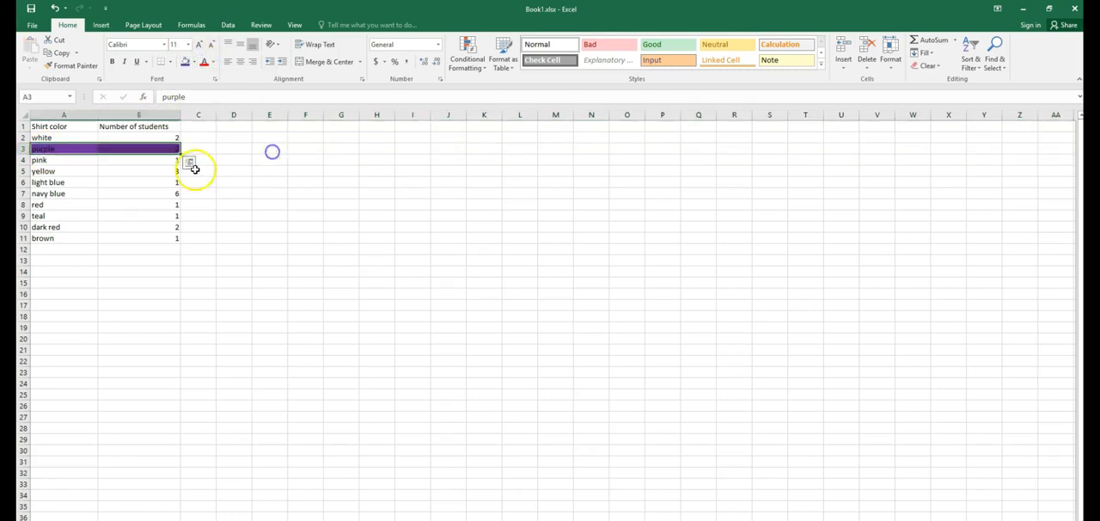
# Step: Set the text of the pink row A4:B4 to a custom pink font colour
pyautogui.moveTo(33, 160); pyautogui.dragTo(139, 162)
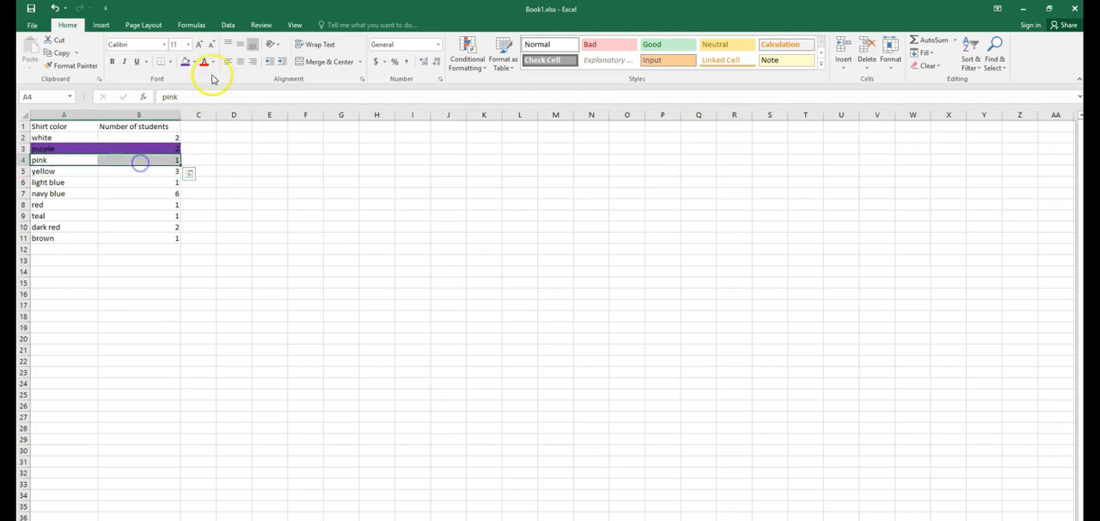
pyautogui.click(213, 62)
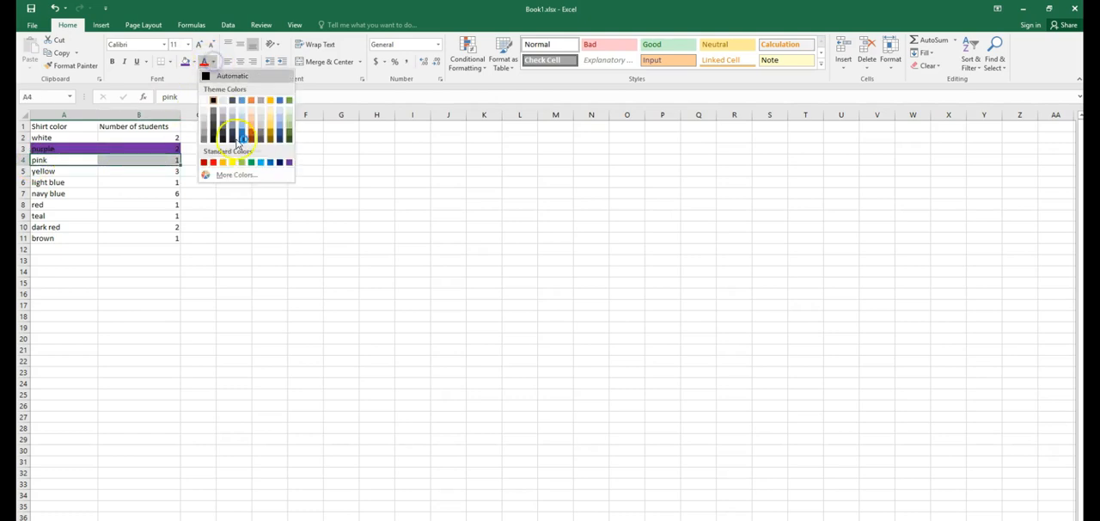
pyautogui.click(201, 176)
pyautogui.click(292, 271)
pyautogui.click(360, 197)
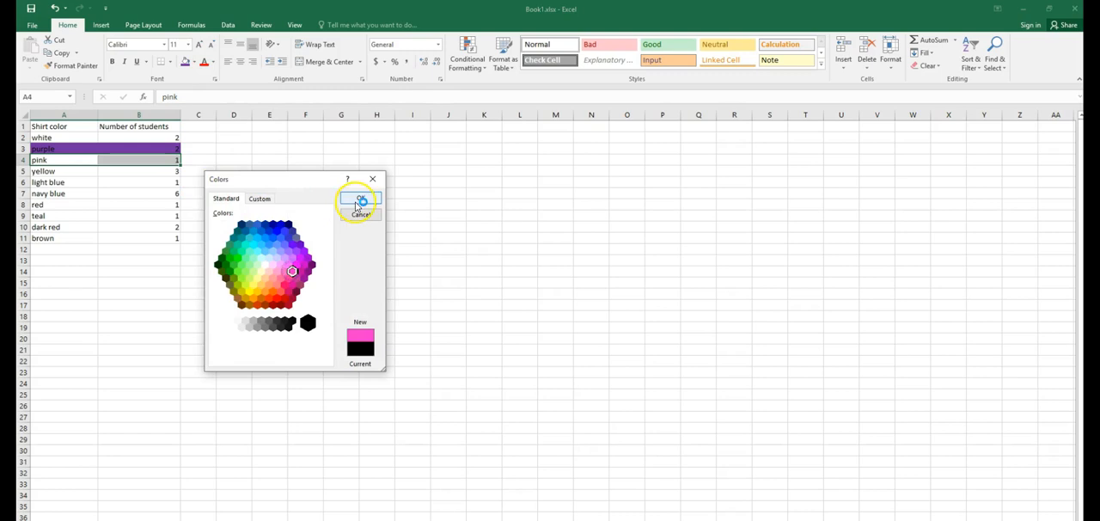
# Step: Fill the yellow row's cells A5:B5 with yellow
pyautogui.moveTo(38, 171); pyautogui.dragTo(167, 171)
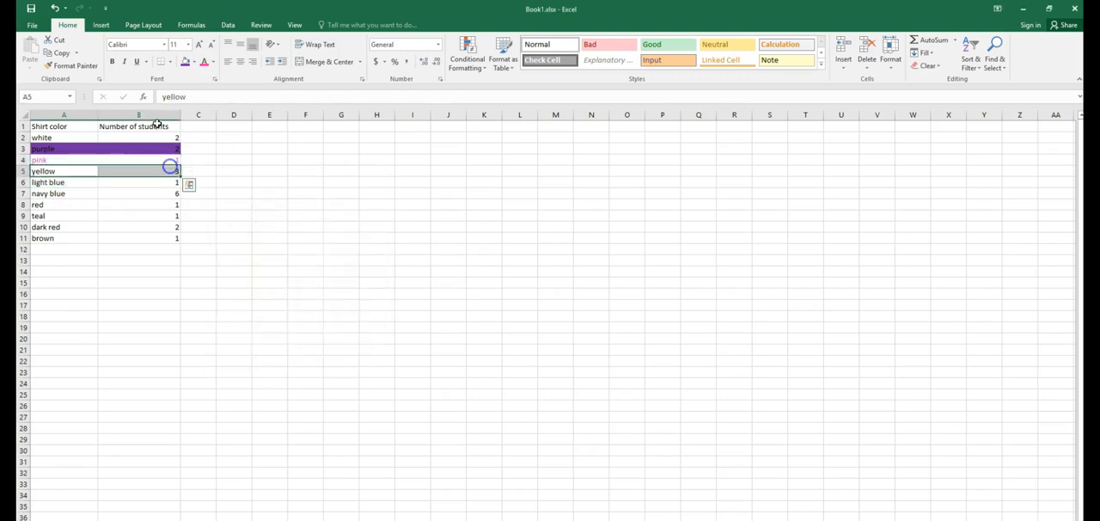
pyautogui.click(196, 64)
pyautogui.click(213, 149)
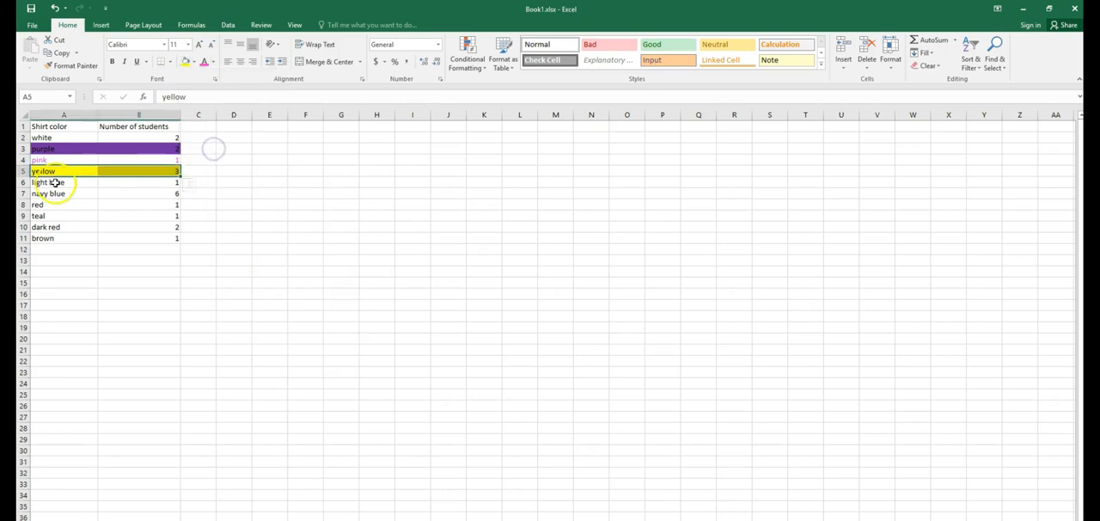
# Step: Set the text of the light blue row A6:B6 to a light blue font colour
pyautogui.moveTo(55, 183); pyautogui.dragTo(157, 181)
pyautogui.click(212, 62)
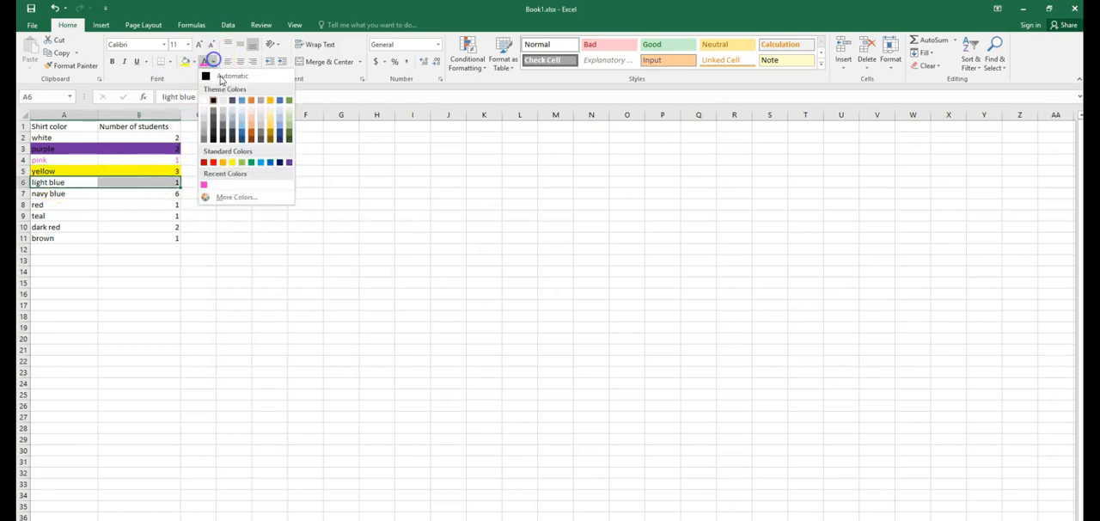
pyautogui.click(245, 127)
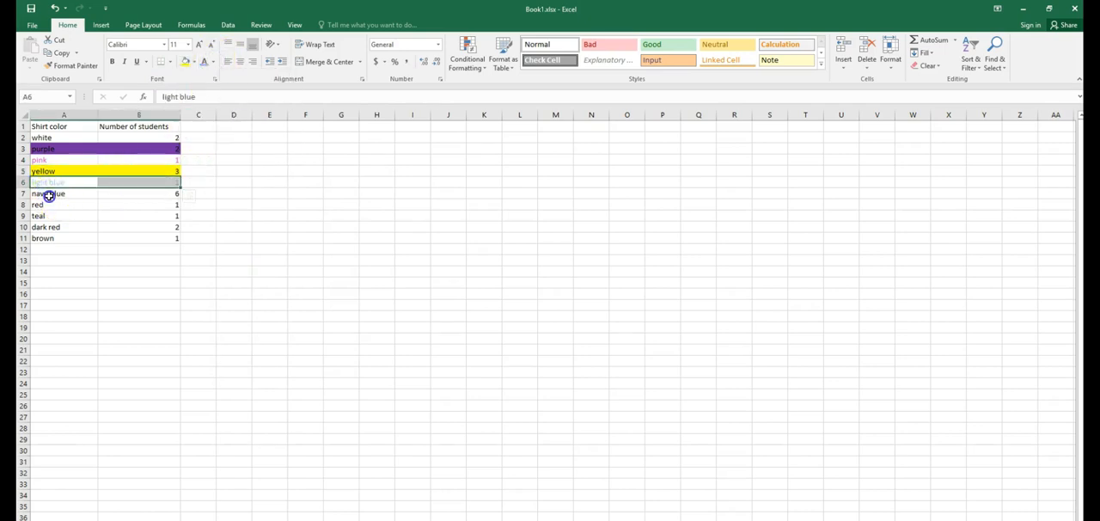
# Step: Fill the navy blue row's cells A7:B7 with a dark navy theme colour
pyautogui.moveTo(49, 196); pyautogui.dragTo(157, 193)
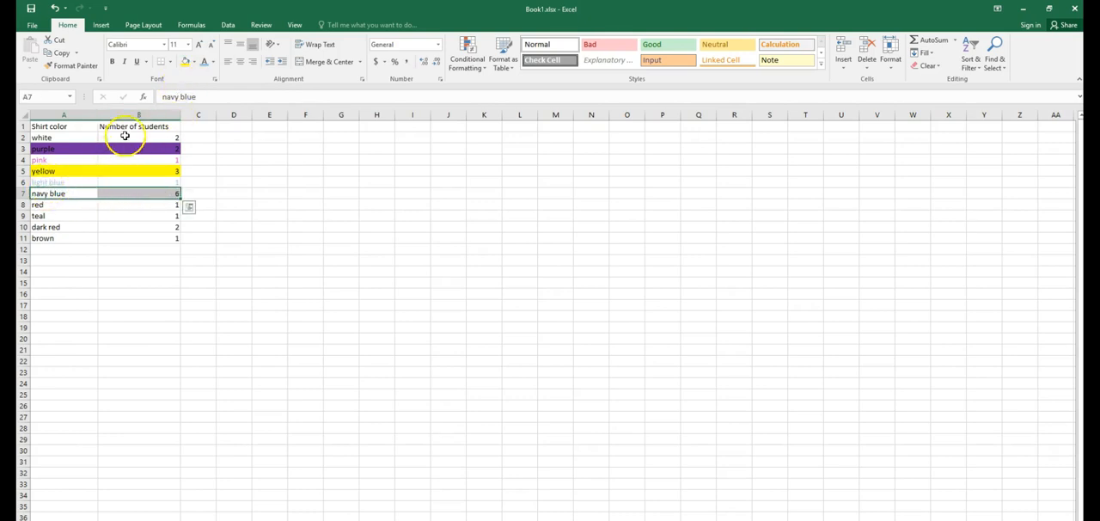
pyautogui.click(194, 61)
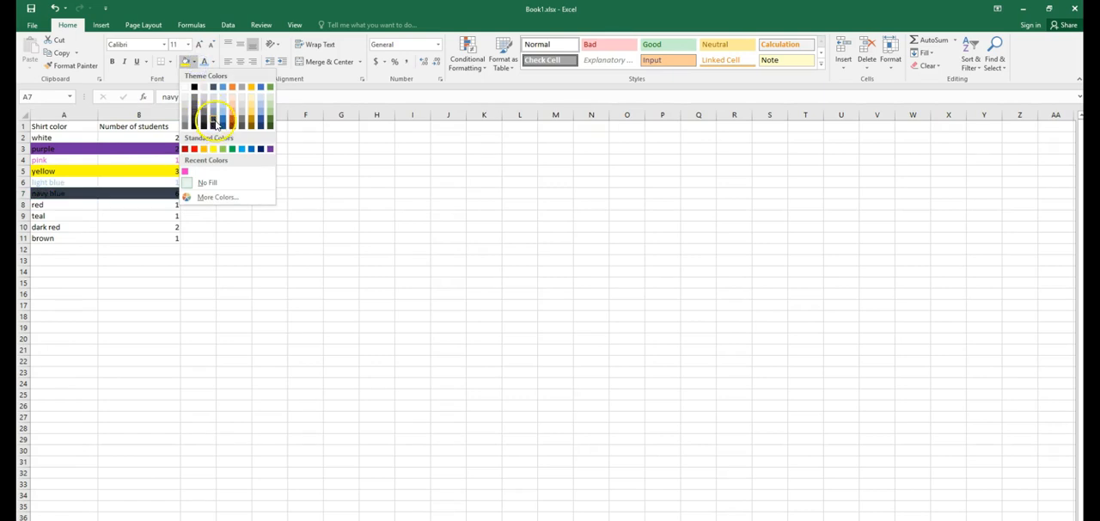
pyautogui.click(216, 124)
# Step: Set the text of the red row A8:B8 to red
pyautogui.moveTo(94, 207); pyautogui.dragTo(152, 205)
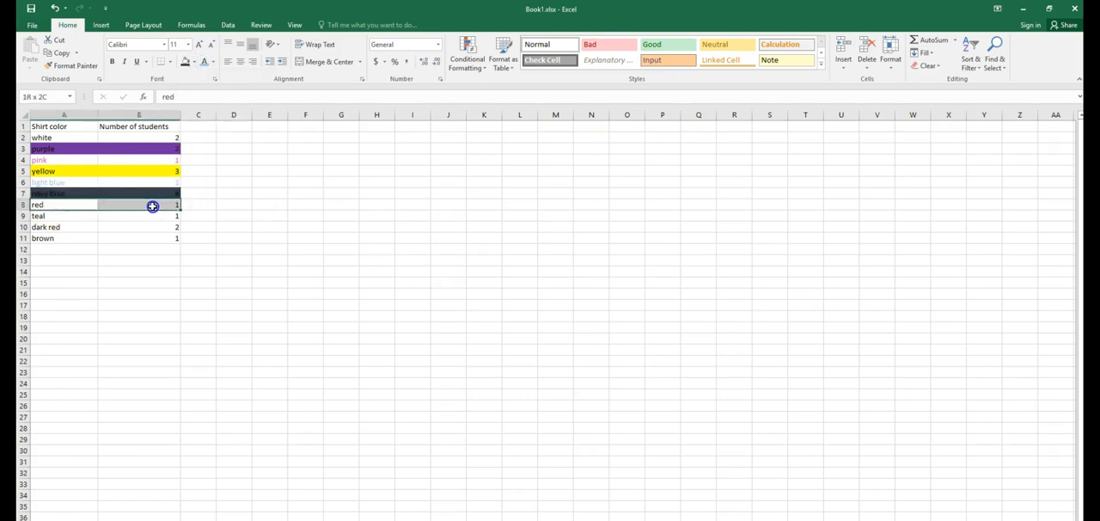
pyautogui.click(215, 65)
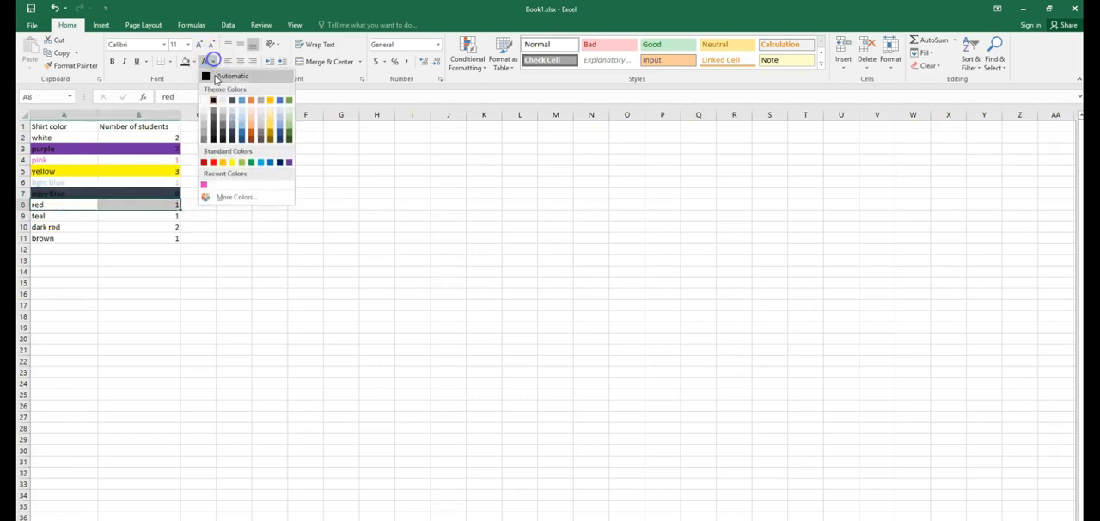
pyautogui.click(215, 162)
# Step: Fill the teal row's cells A9:B9 with blue
pyautogui.moveTo(54, 216); pyautogui.dragTo(141, 216)
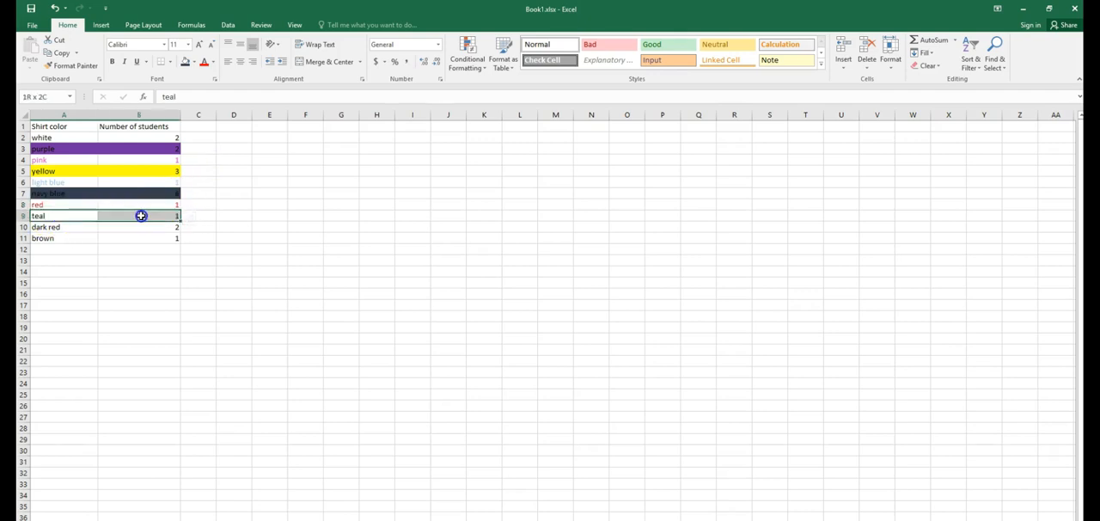
pyautogui.click(196, 65)
pyautogui.click(243, 152)
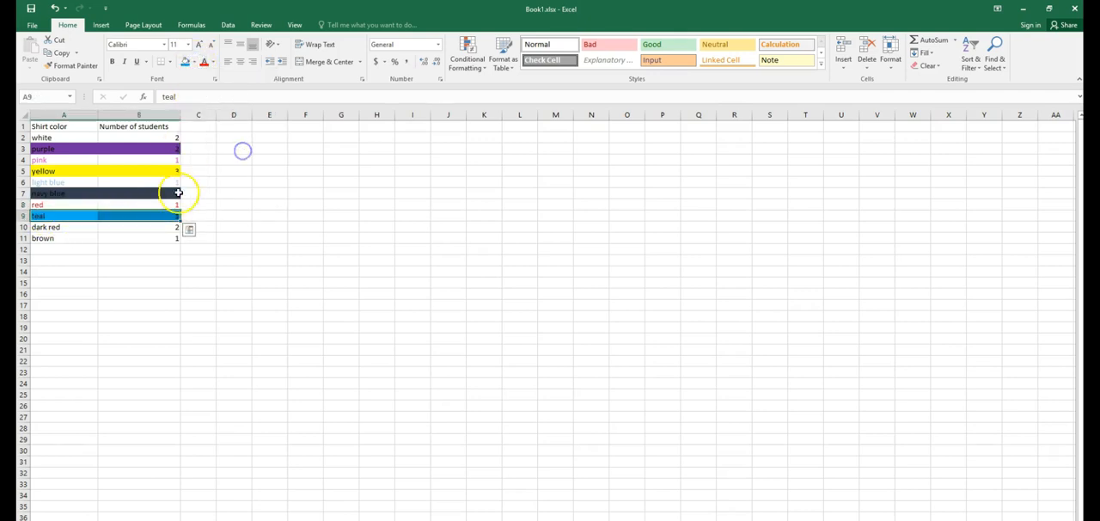
# Step: Set the text of the dark red row A10:B10 to dark red
pyautogui.moveTo(63, 231); pyautogui.dragTo(129, 227)
pyautogui.click(215, 65)
pyautogui.click(204, 157)
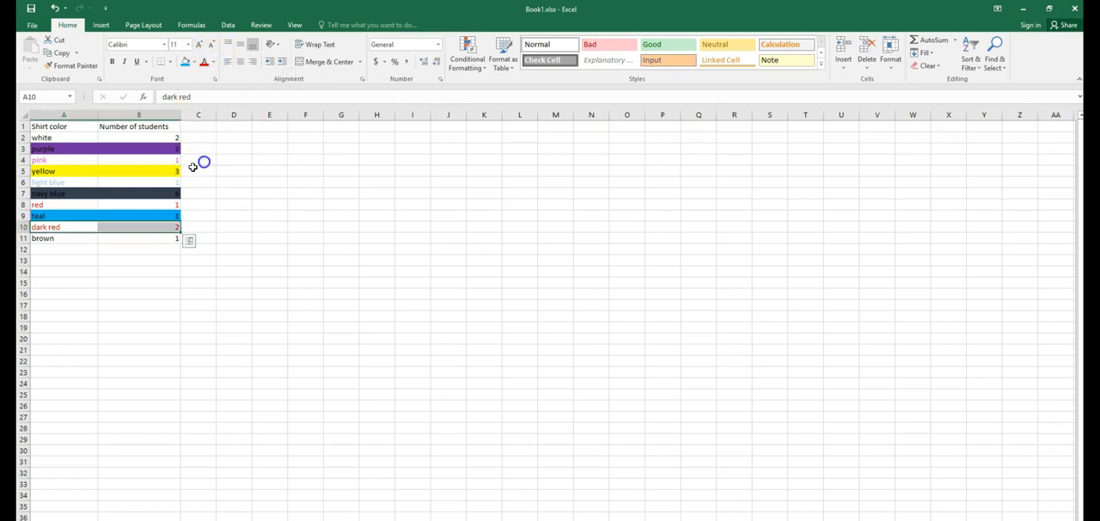
# Step: Fill the brown row's cells A11:B11 with a brown theme colour
pyautogui.moveTo(44, 238); pyautogui.dragTo(138, 238)
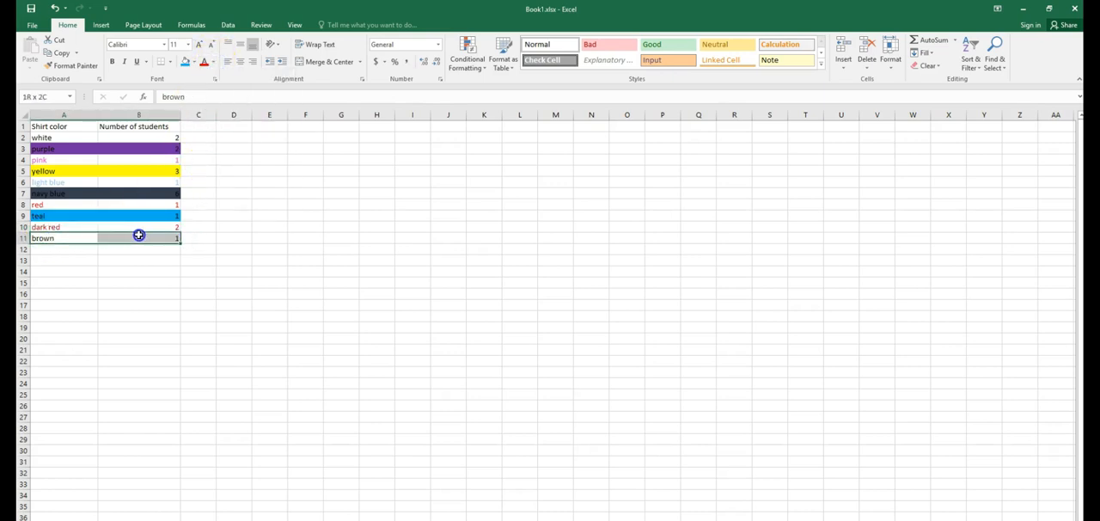
pyautogui.click(195, 62)
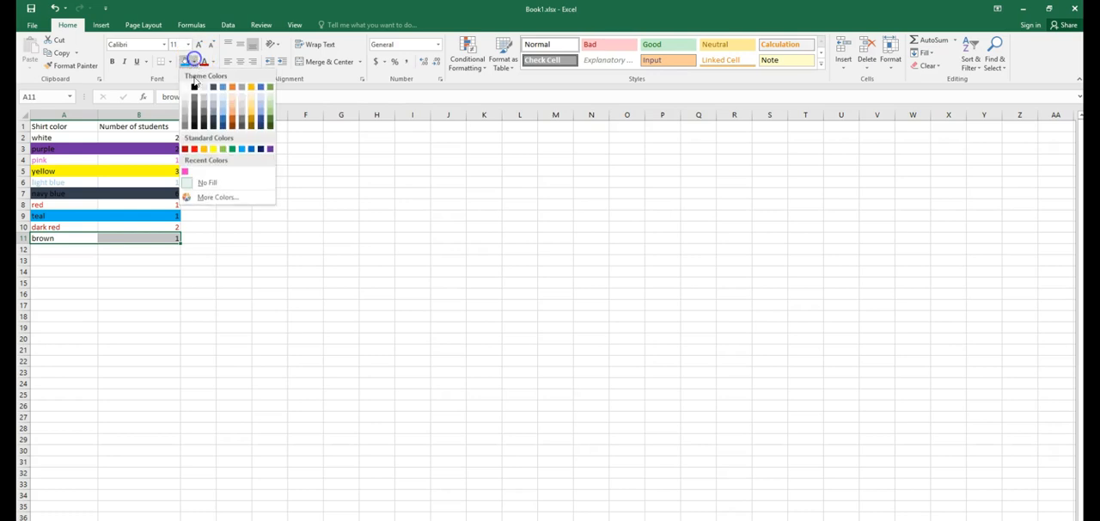
pyautogui.click(232, 131)
pyautogui.click(232, 237)
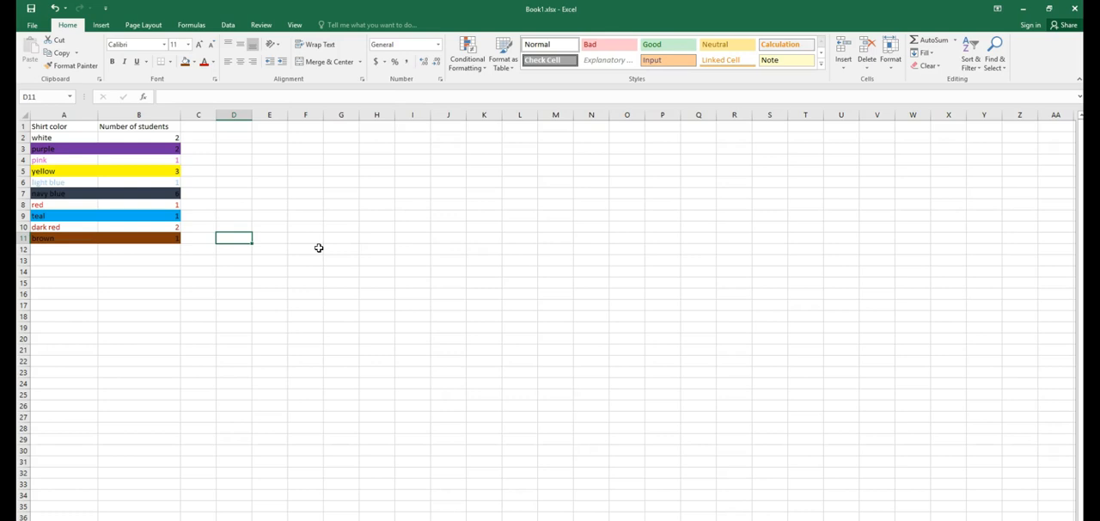
# Step: Change the font of the whole table A1:B11 to Adobe Arabic and increase its font size
pyautogui.moveTo(54, 126); pyautogui.dragTo(160, 240)
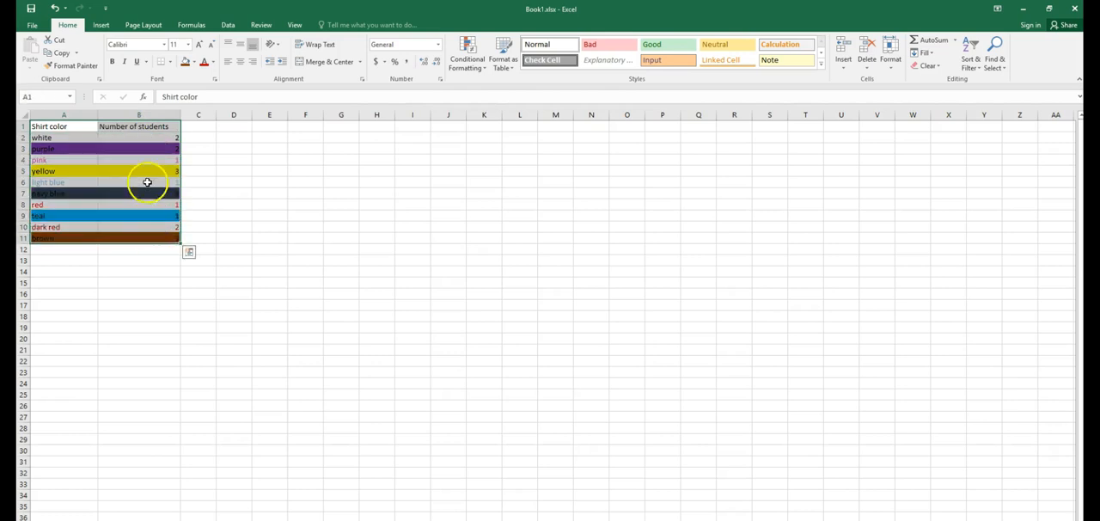
pyautogui.click(163, 44)
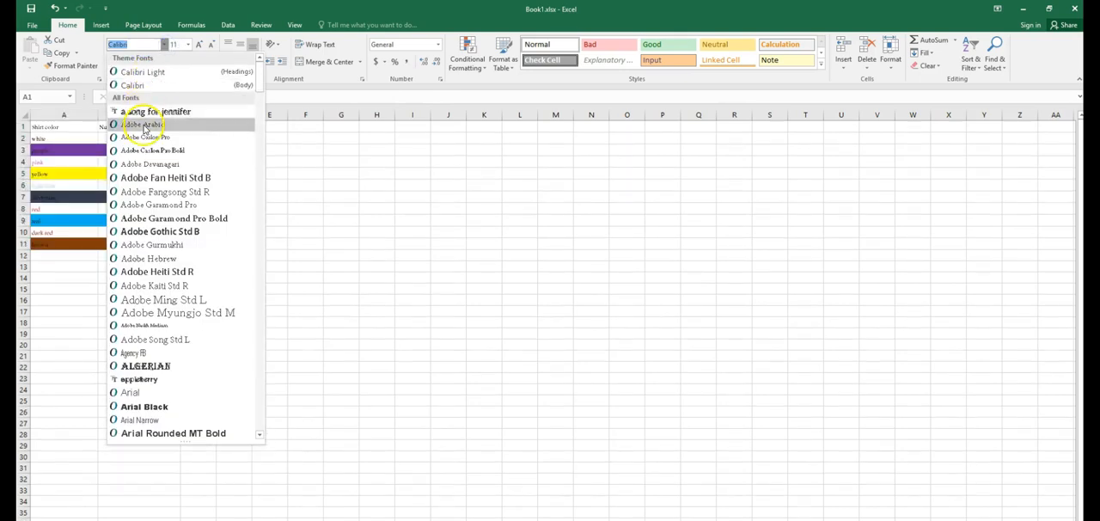
pyautogui.click(145, 125)
pyautogui.click(199, 45)
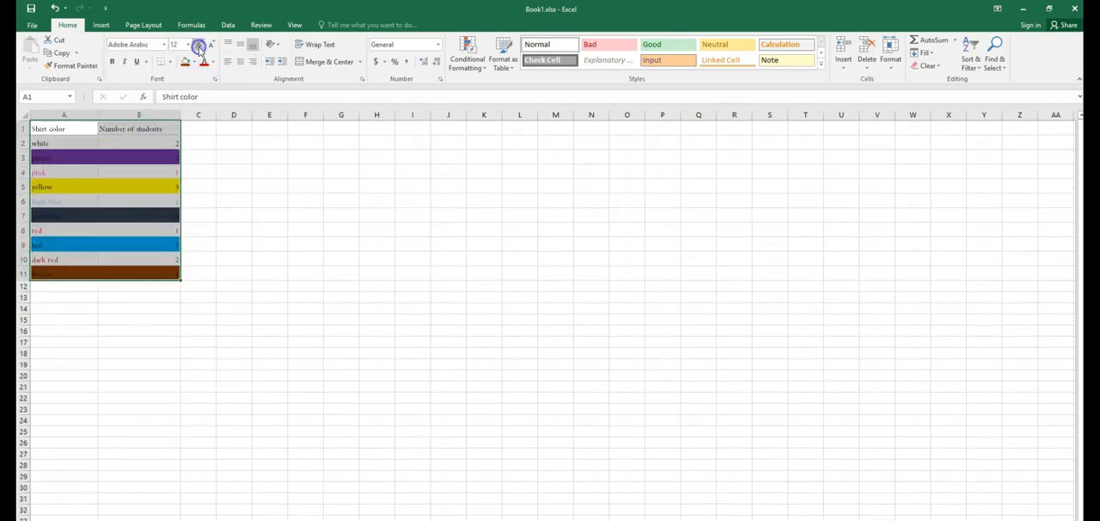
pyautogui.click(199, 45)
pyautogui.click(221, 208)
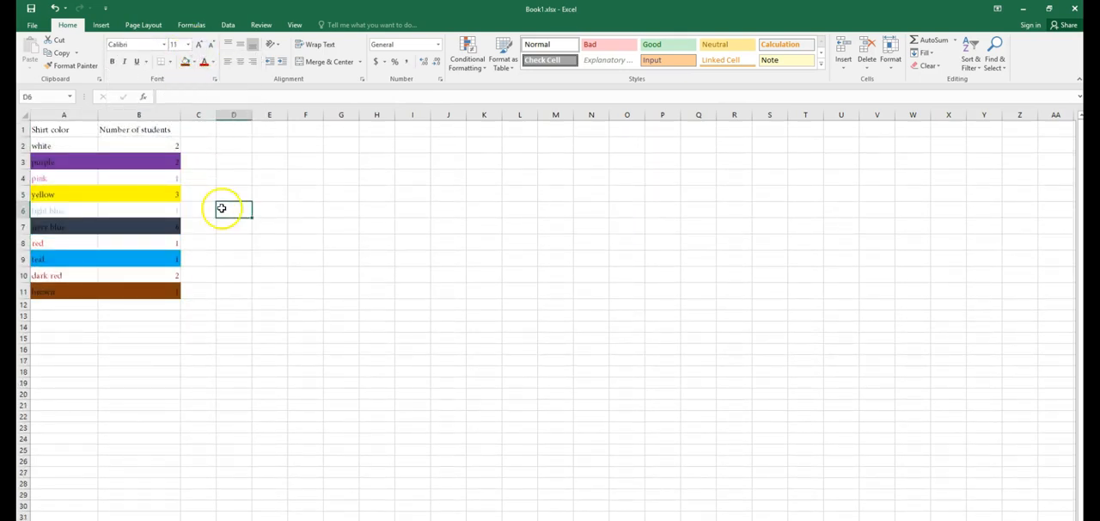
# Step: Insert a clustered column chart from the table A1:B11, then undo it
pyautogui.moveTo(60, 129); pyautogui.dragTo(135, 286)
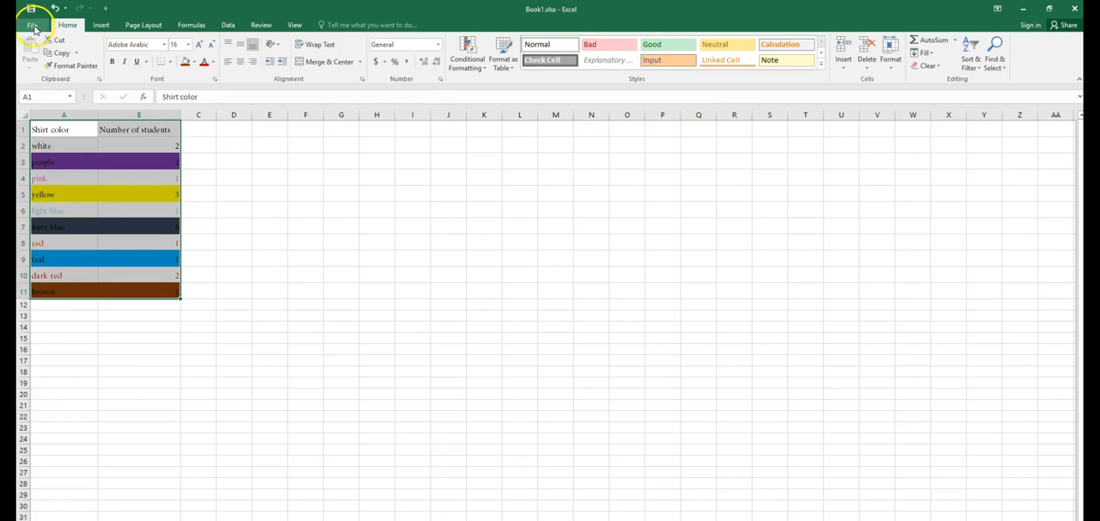
pyautogui.click(103, 26)
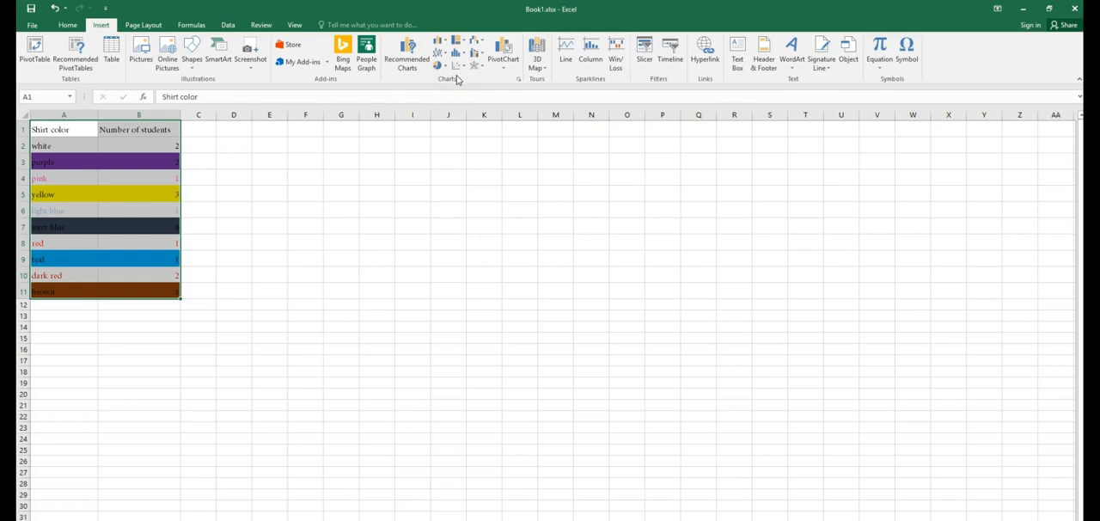
pyautogui.click(436, 43)
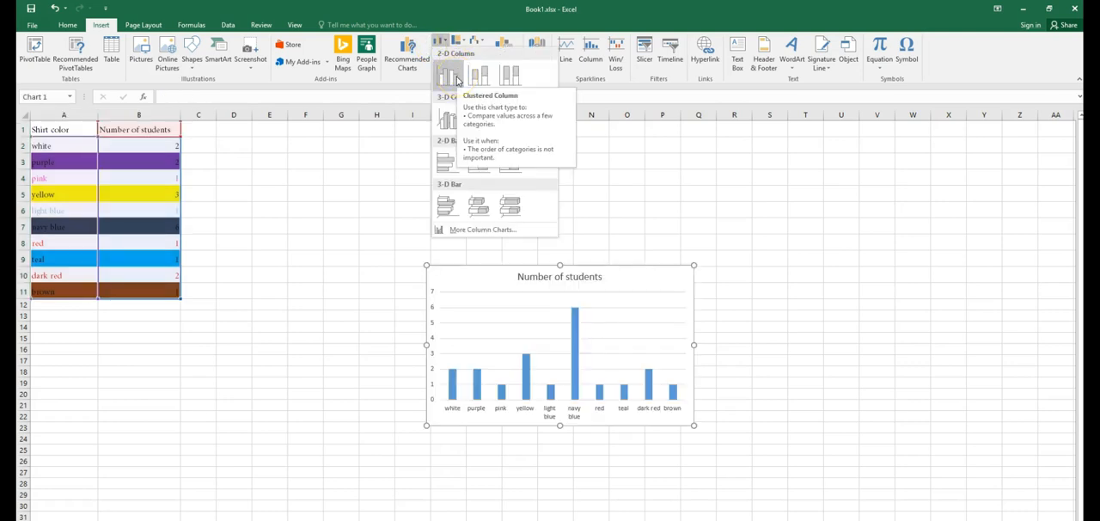
pyautogui.click(458, 80)
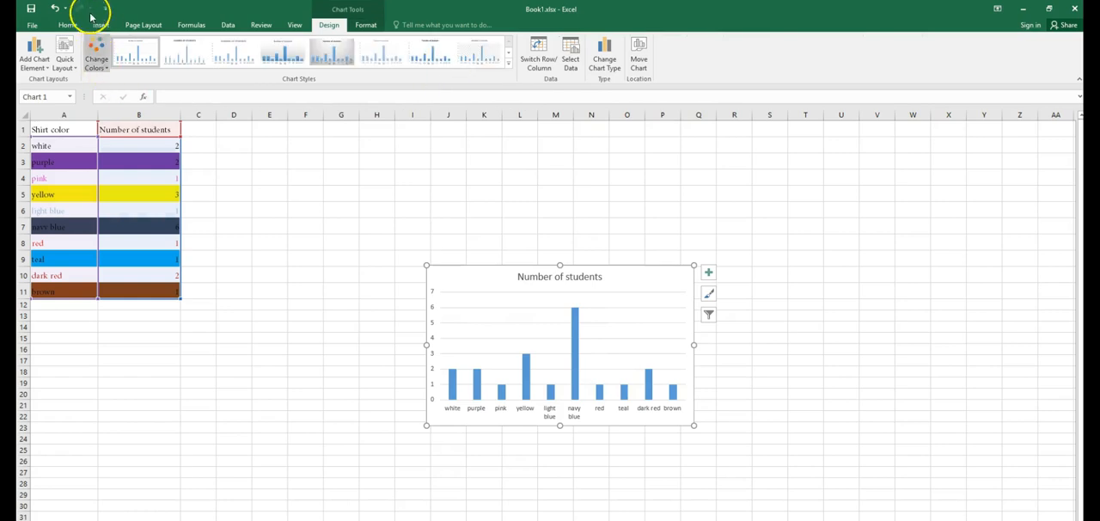
pyautogui.click(54, 8)
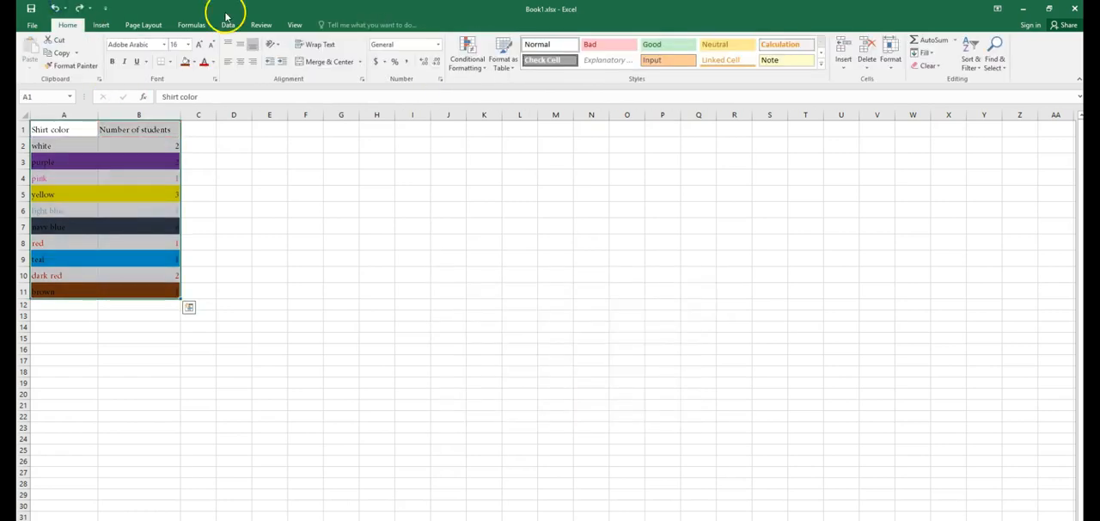
# Step: Insert a 2-D pie chart of the number of students per shirt colour
pyautogui.click(100, 24)
pyautogui.click(438, 67)
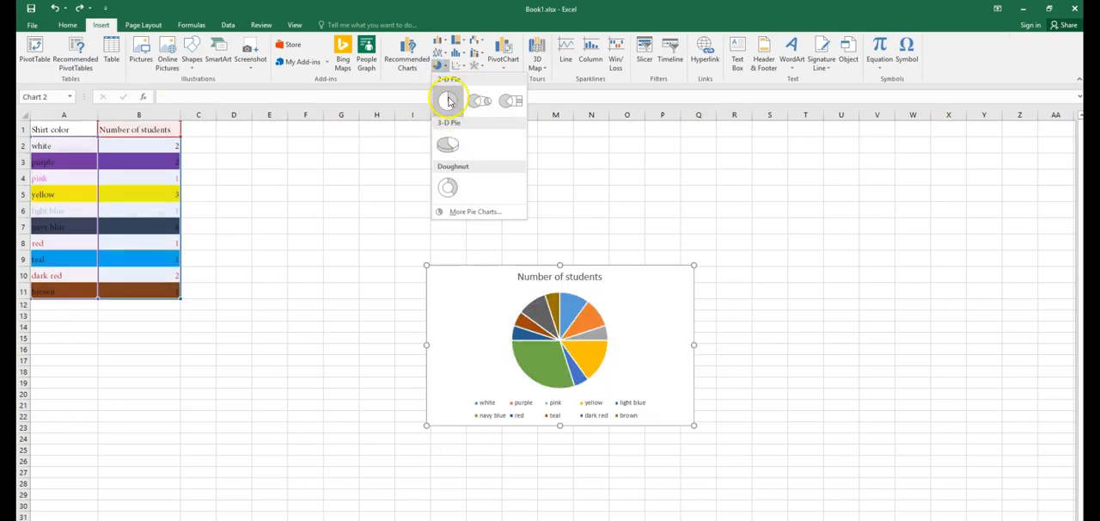
pyautogui.click(448, 102)
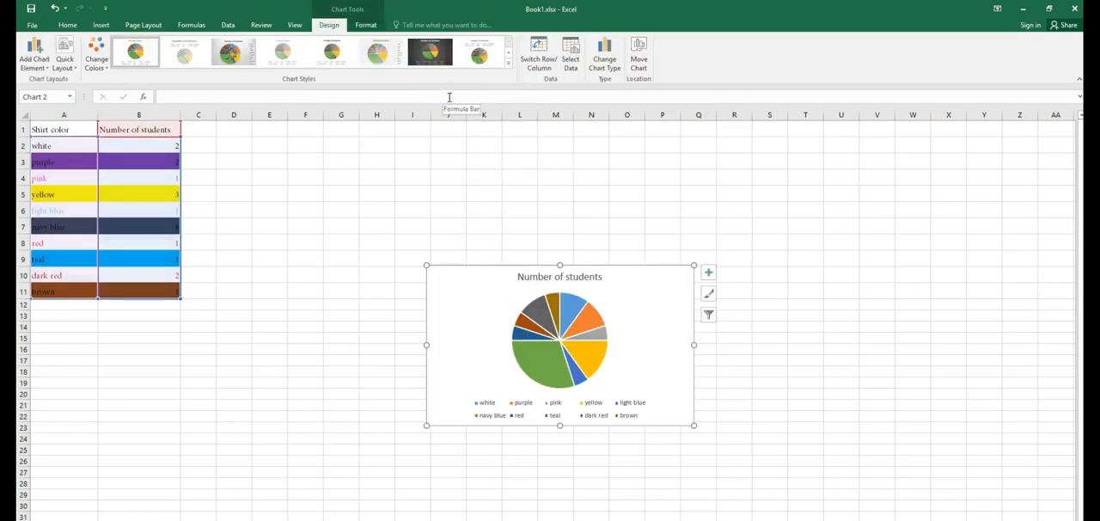
# Step: Undo the pie chart and insert a 3-D clustered column chart of the shirt colour table instead
pyautogui.click(54, 8)
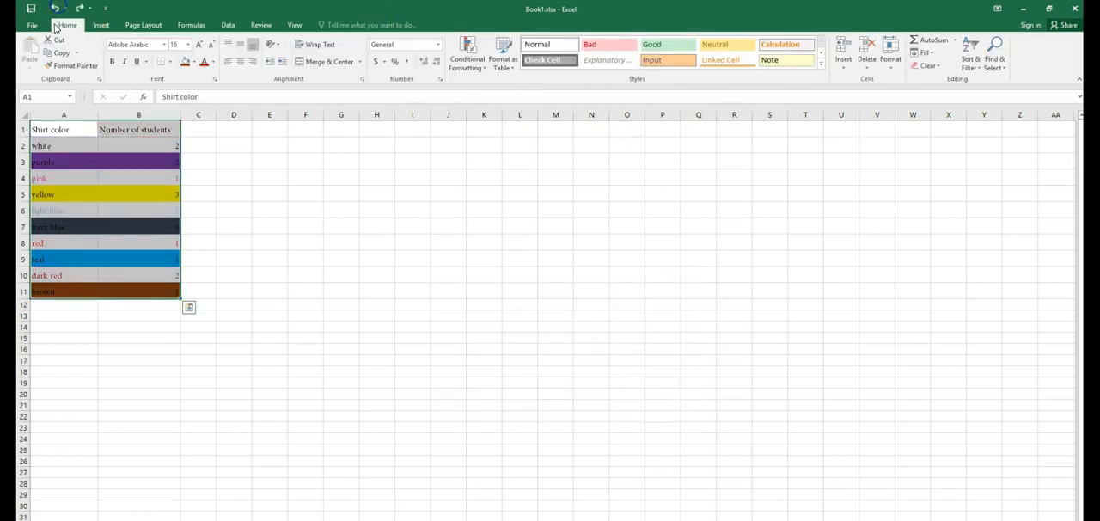
pyautogui.click(101, 25)
pyautogui.click(441, 42)
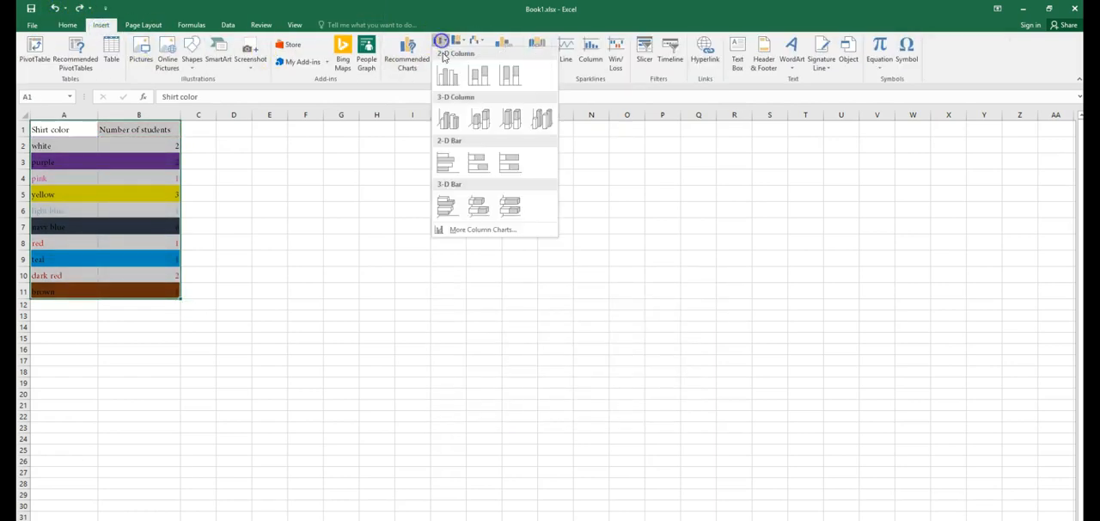
pyautogui.click(457, 114)
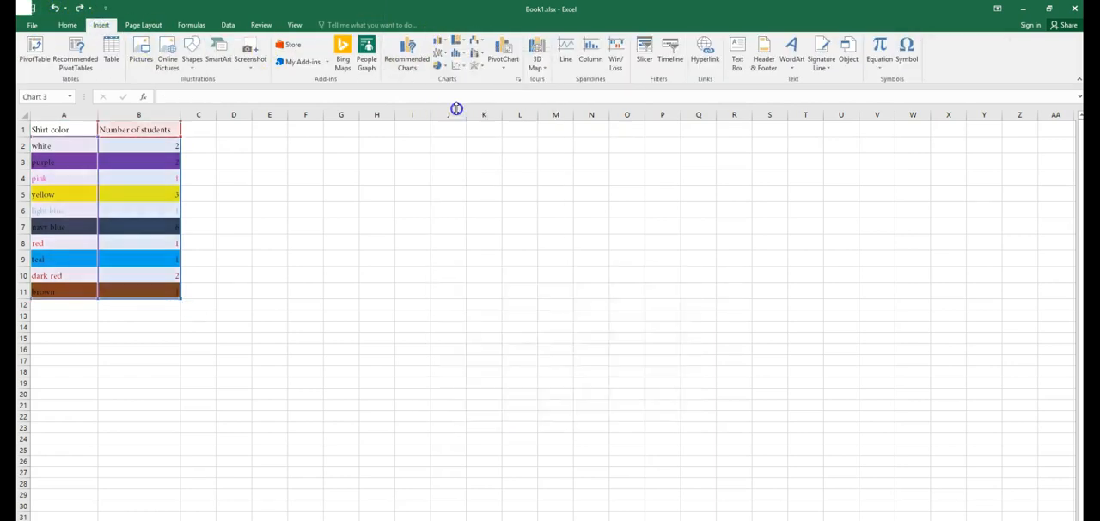
# Step: Move the column chart up next to the table, with its corner around cell E6
pyautogui.click(564, 162)
pyautogui.click(523, 275)
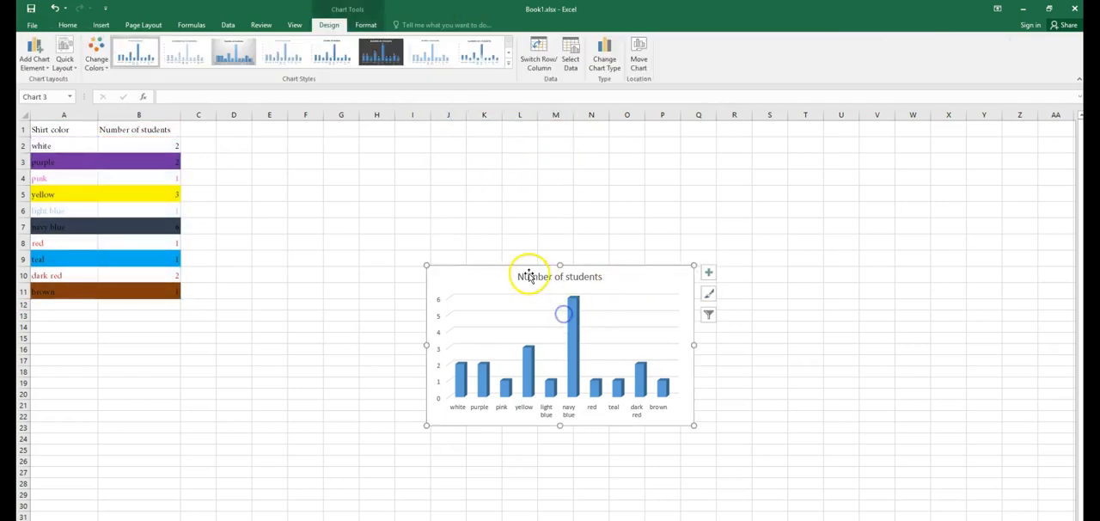
pyautogui.moveTo(523, 270); pyautogui.dragTo(353, 204)
pyautogui.click(374, 424)
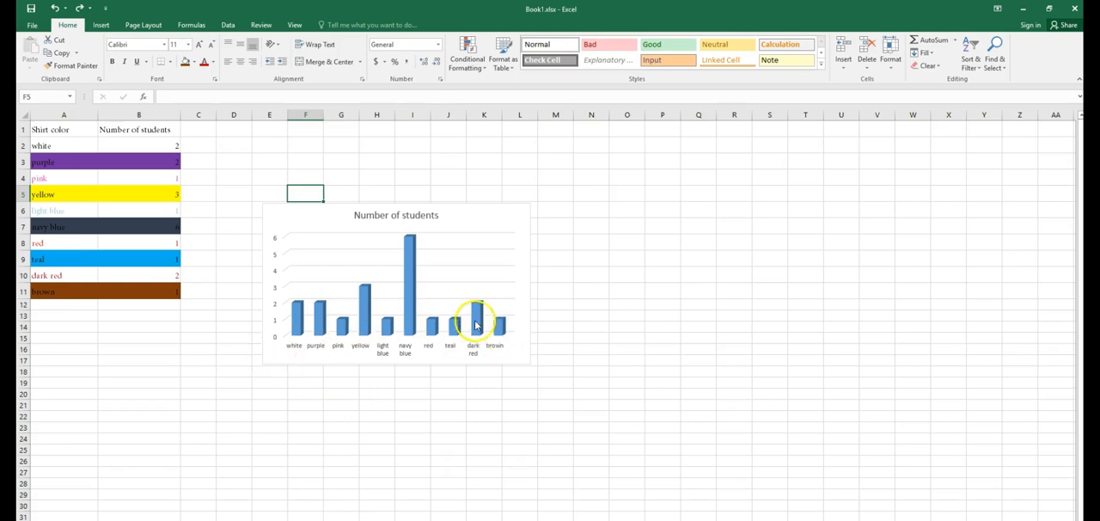
# Step: Colour the brown column brown by giving that single data point a solid brown colour
pyautogui.moveTo(480, 330)
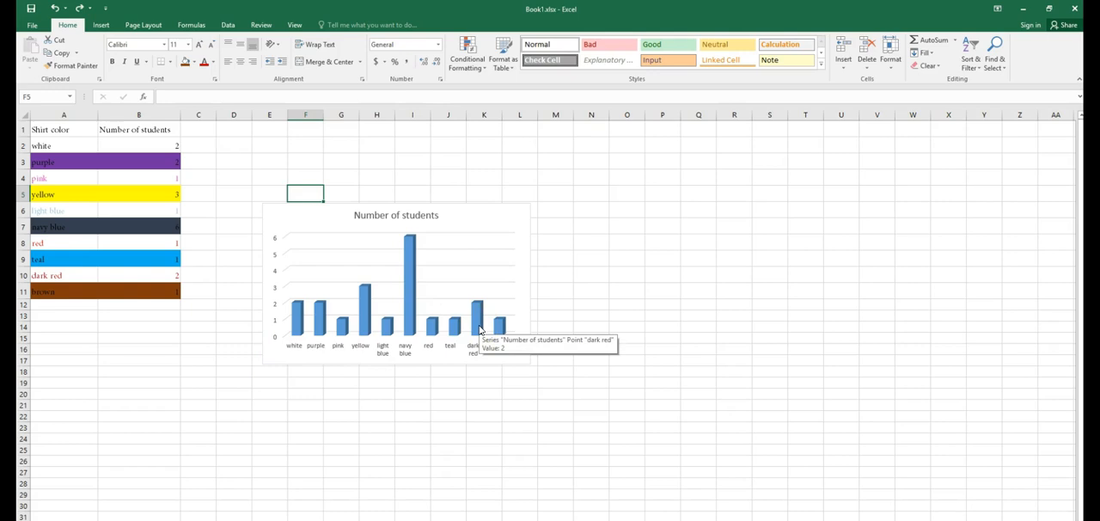
pyautogui.click(500, 331)
pyautogui.doubleClick(500, 334)
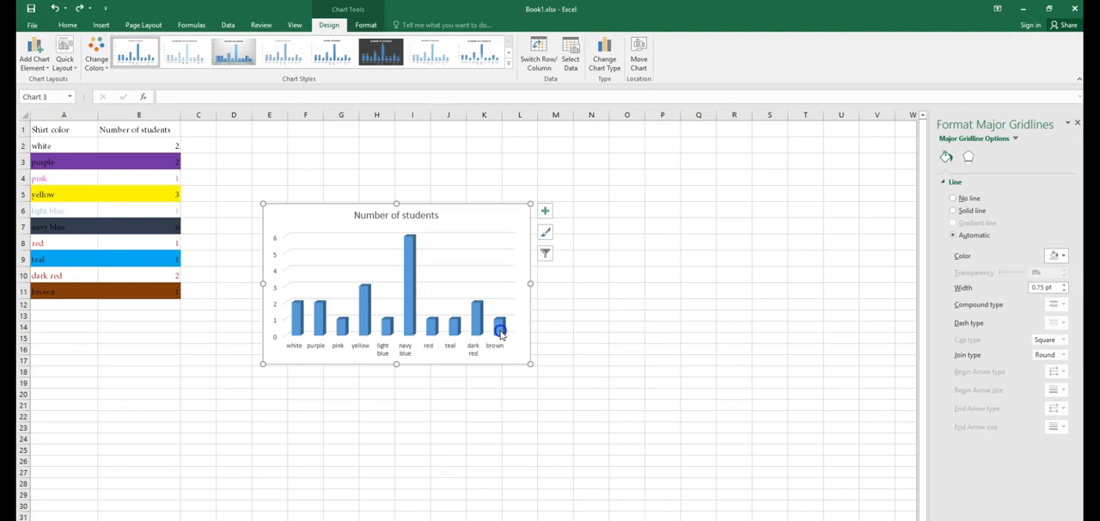
pyautogui.click(502, 334)
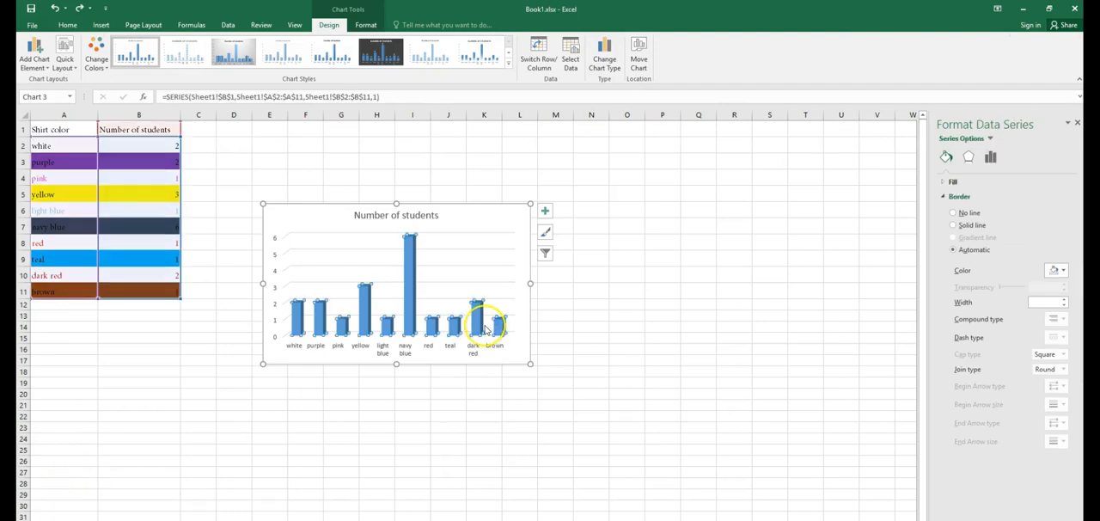
pyautogui.click(500, 330)
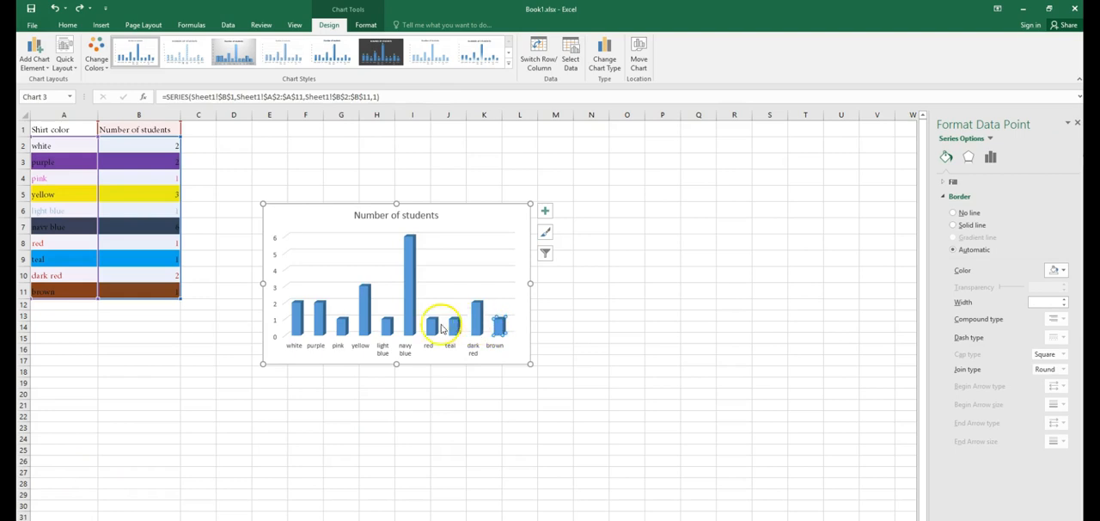
pyautogui.moveTo(502, 333)
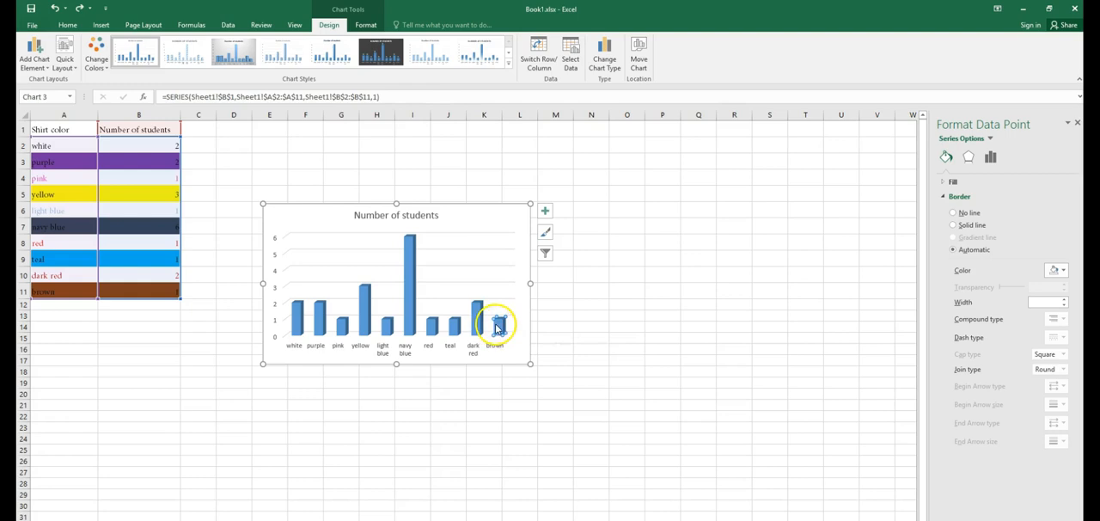
pyautogui.click(956, 226)
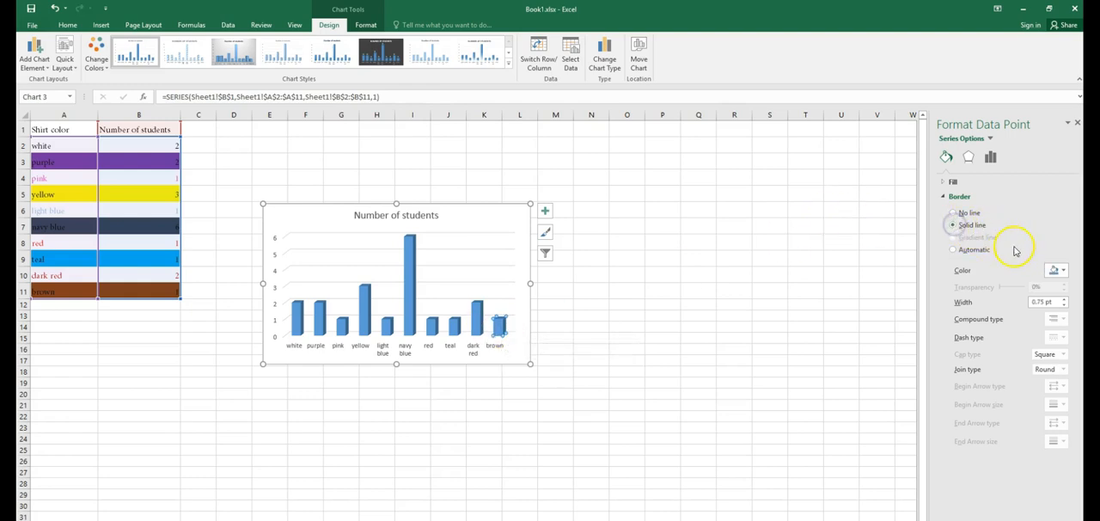
pyautogui.click(1067, 271)
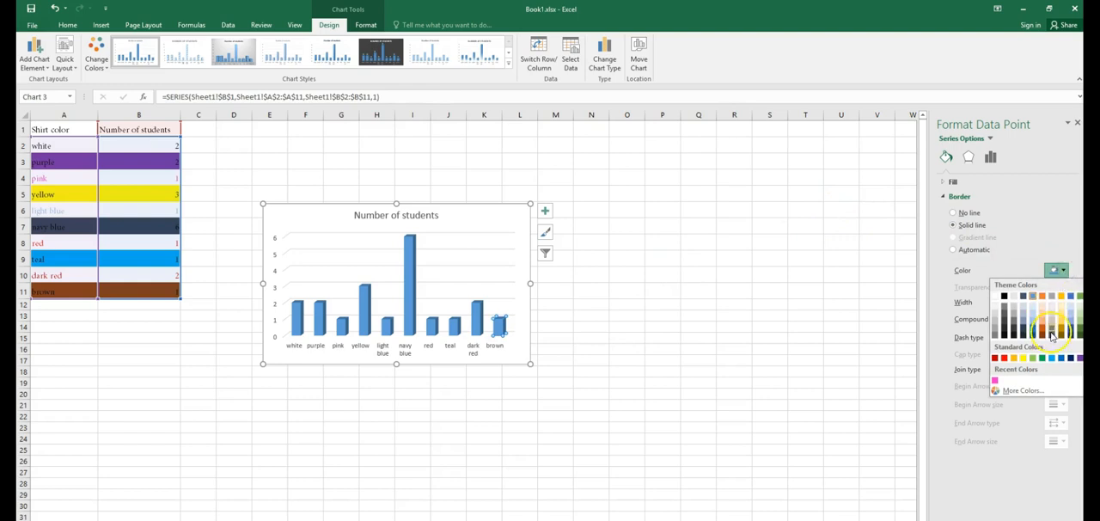
pyautogui.click(1042, 334)
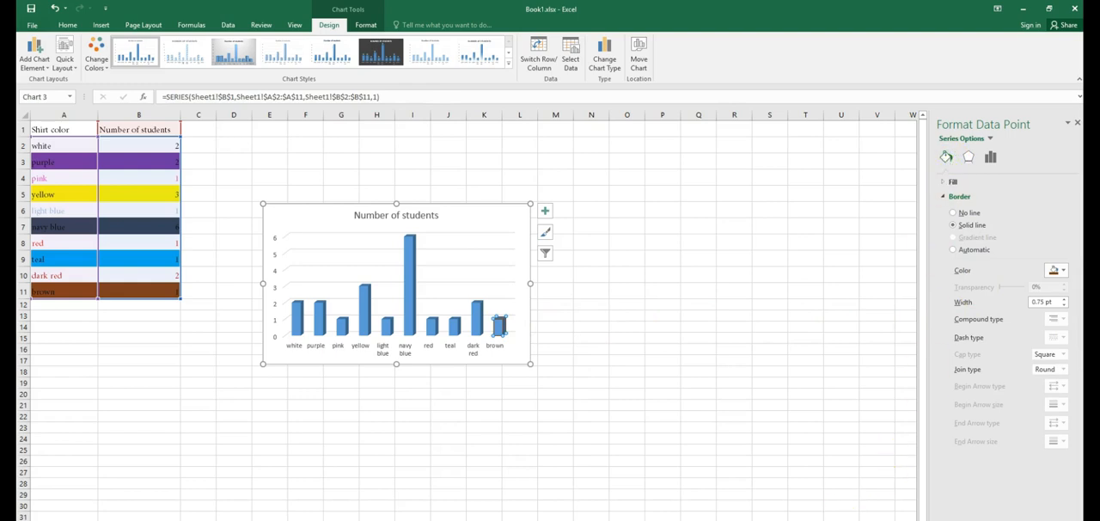
pyautogui.click(947, 226)
pyautogui.click(953, 212)
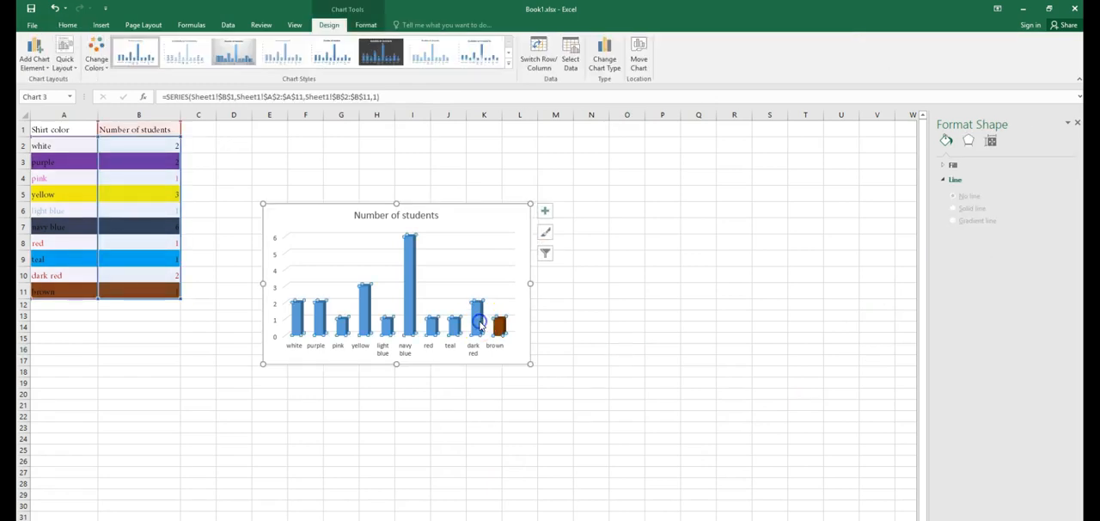
# Step: Fill the dark red column with a custom dark red colour picked from the colour hexagon
pyautogui.click(479, 327)
pyautogui.click(479, 325)
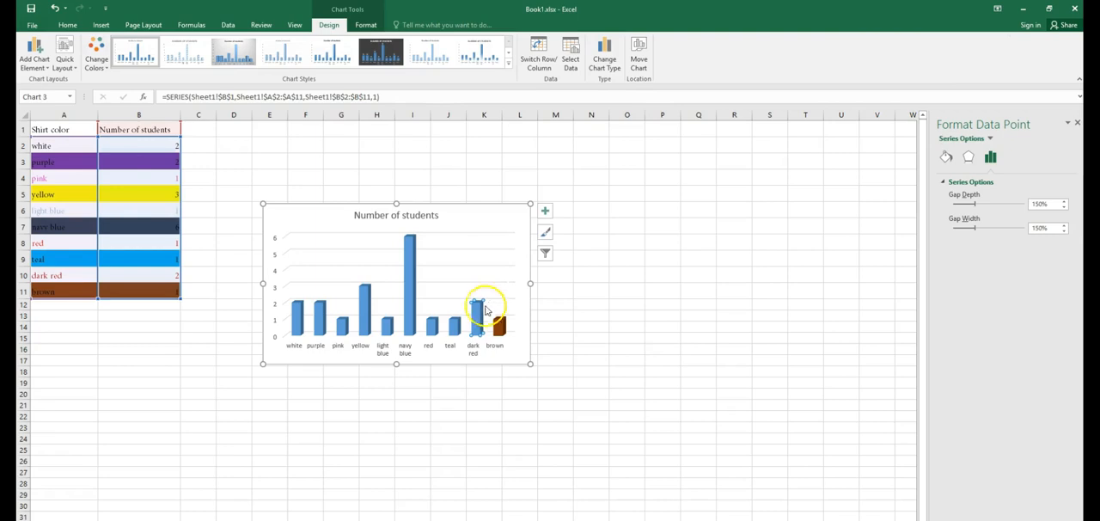
pyautogui.click(548, 236)
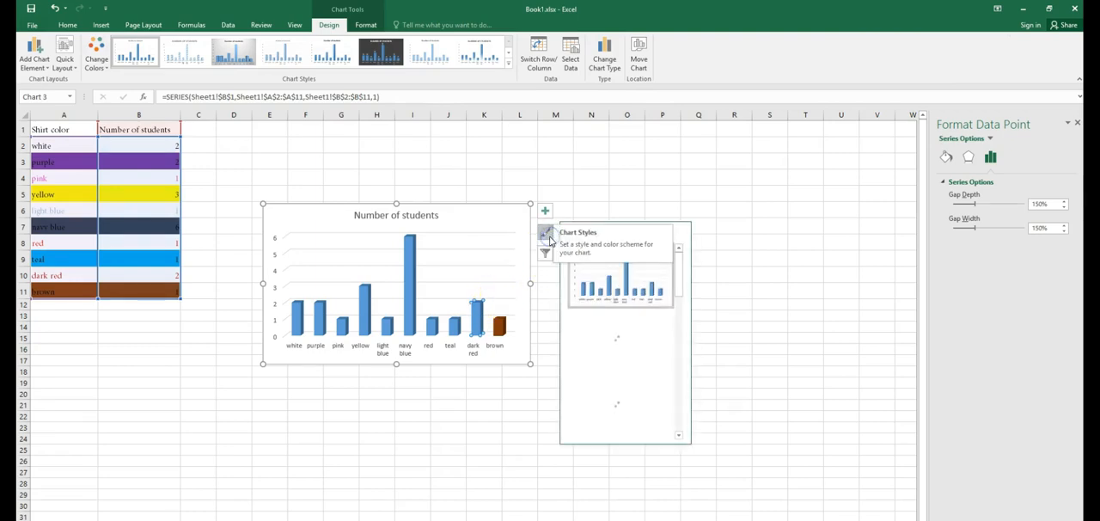
pyautogui.rightClick(479, 329)
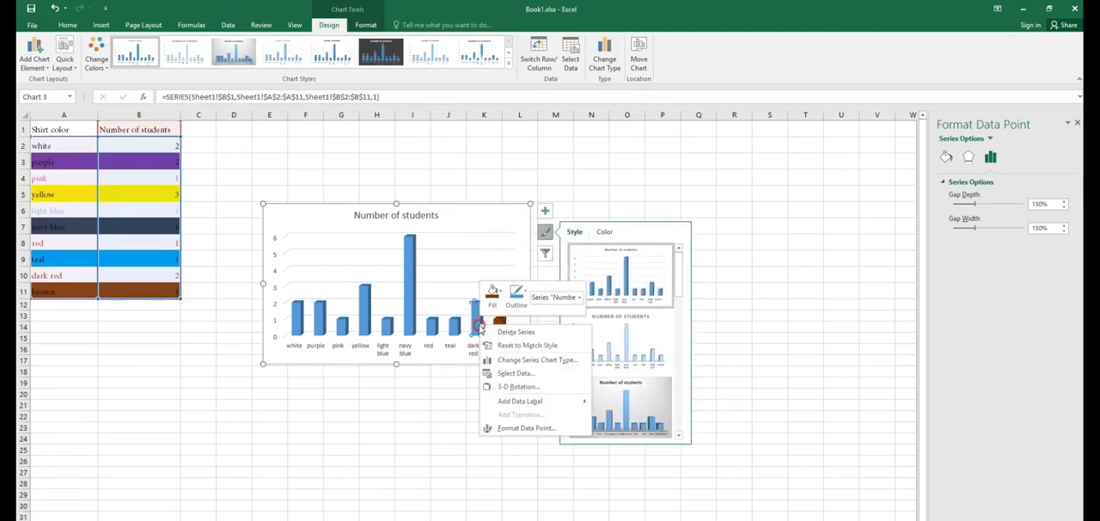
pyautogui.click(497, 292)
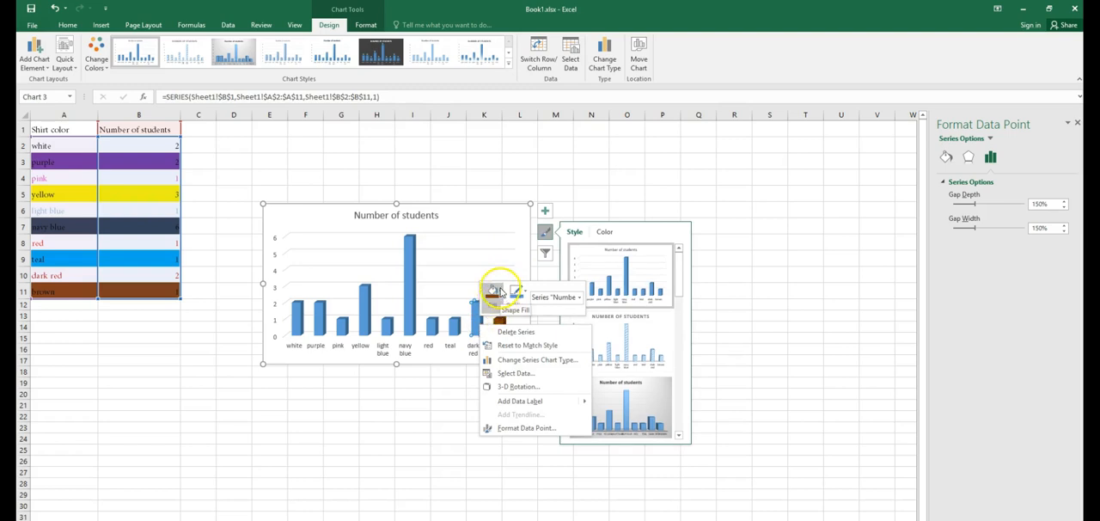
pyautogui.click(502, 294)
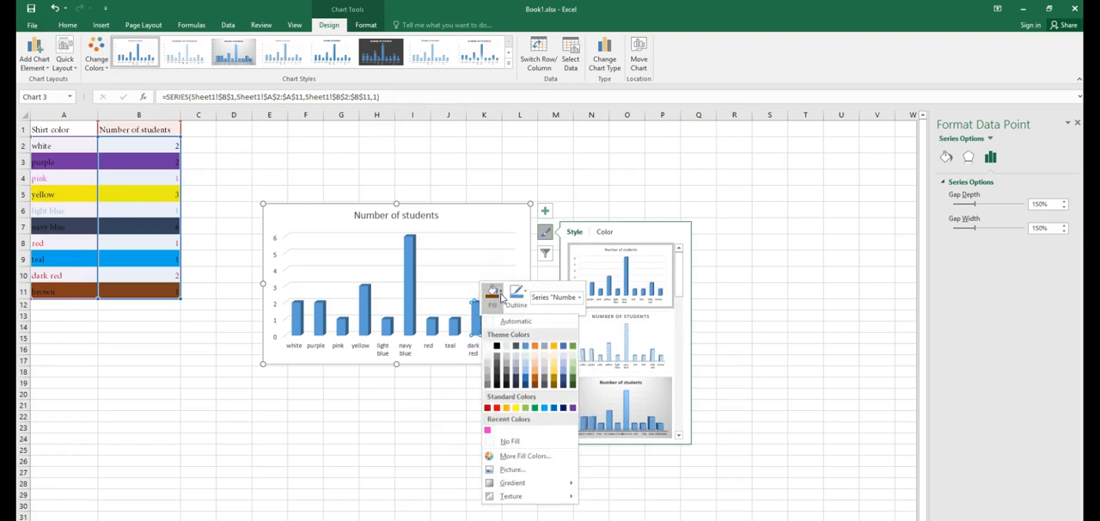
pyautogui.click(504, 457)
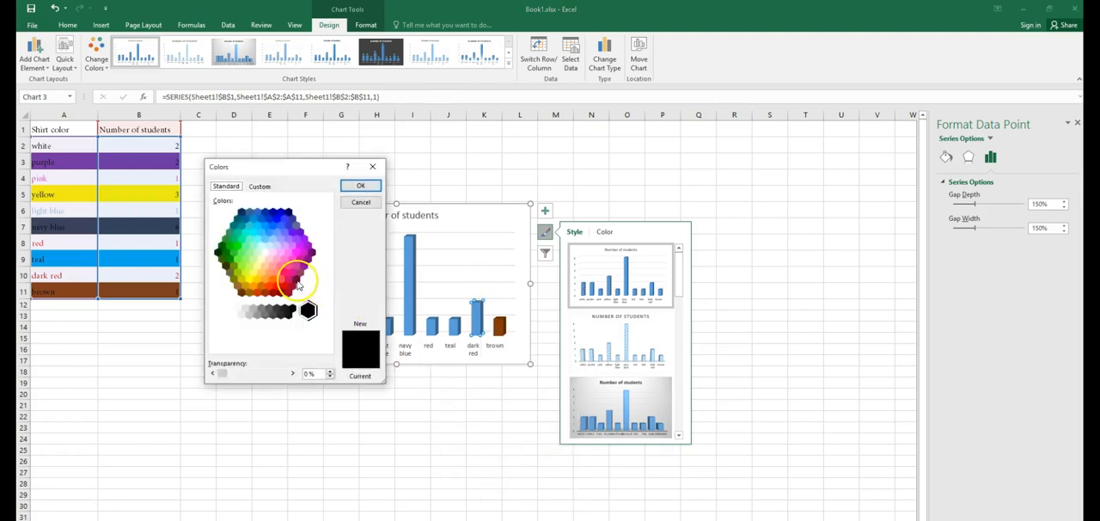
pyautogui.click(297, 284)
pyautogui.click(361, 185)
# Step: Fill the teal column with the standard light blue colour
pyautogui.click(453, 328)
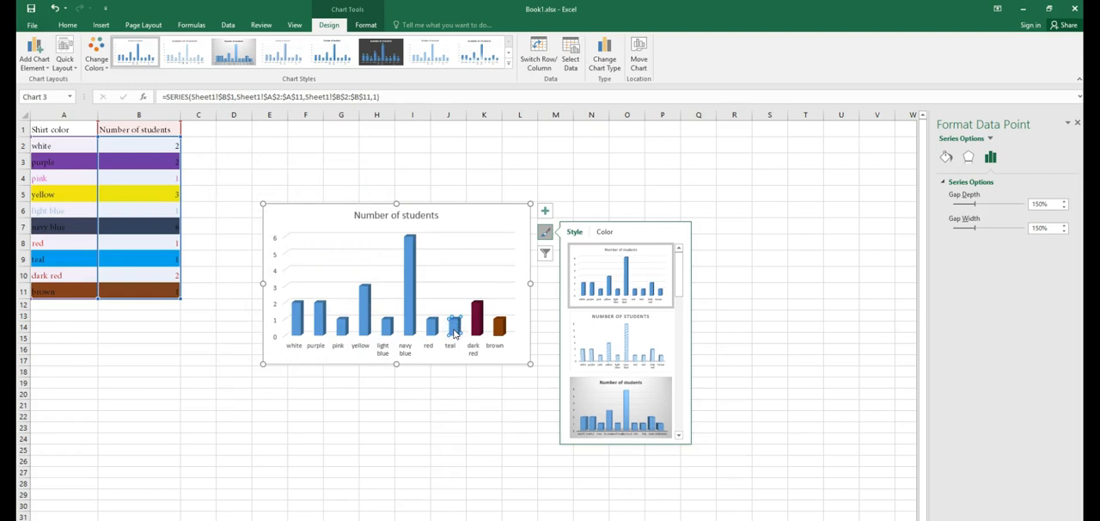
pyautogui.rightClick(454, 334)
pyautogui.click(471, 296)
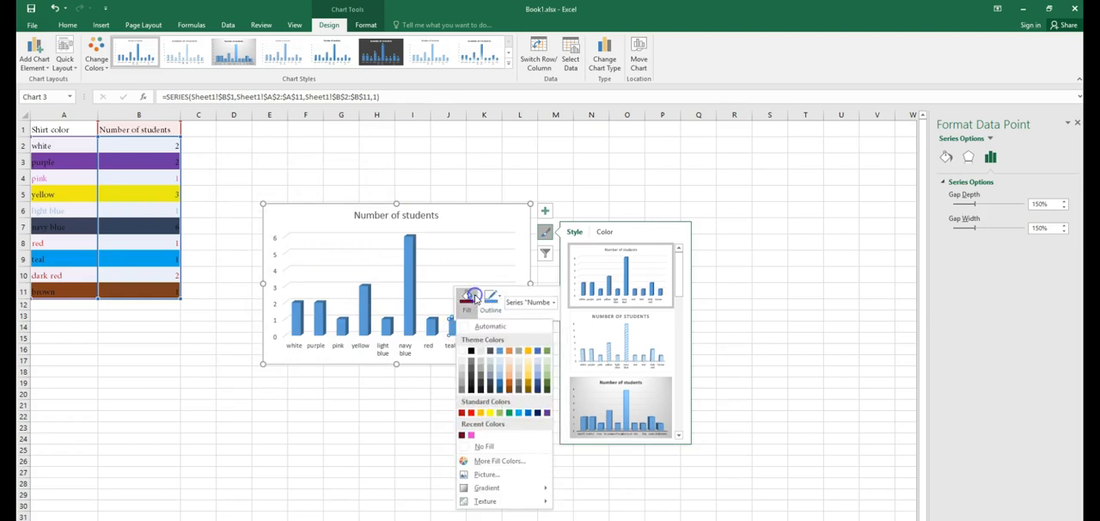
pyautogui.click(519, 410)
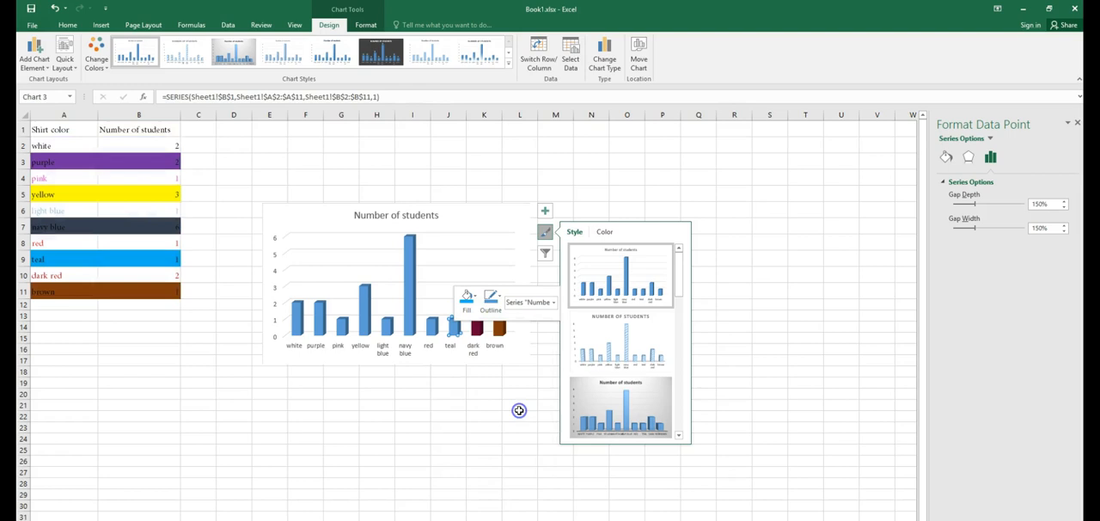
# Step: Fill the red column with the standard red colour
pyautogui.click(434, 326)
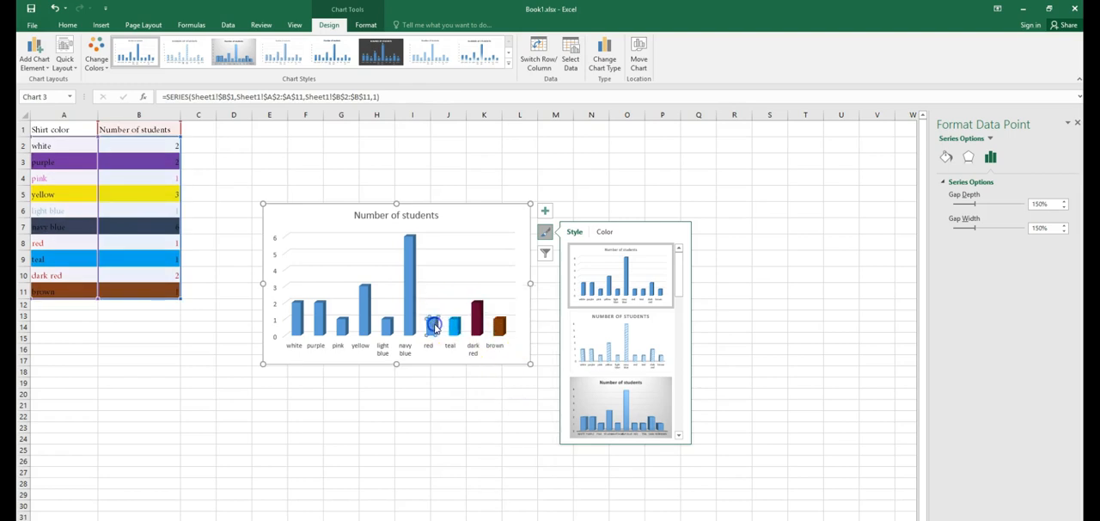
pyautogui.rightClick(433, 325)
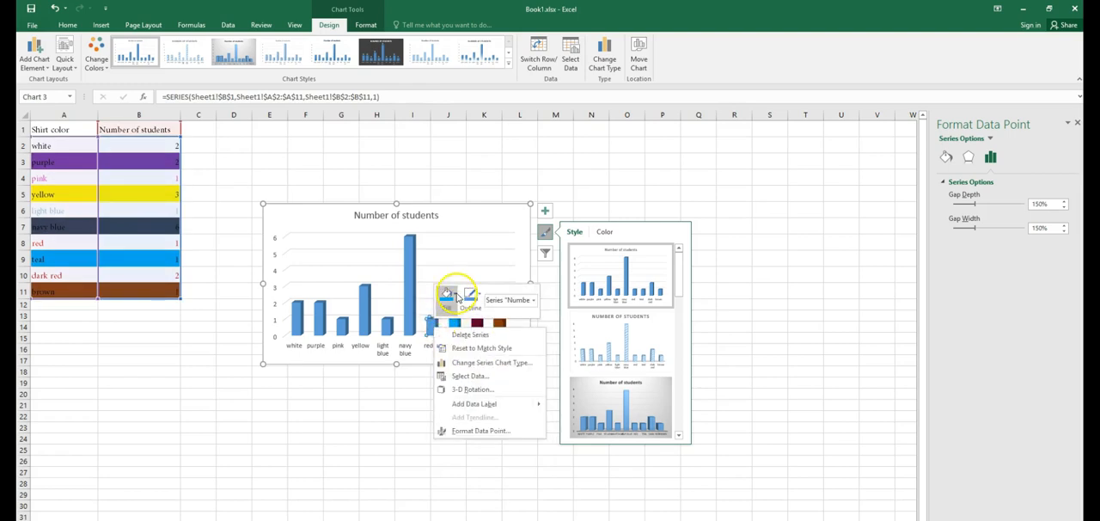
pyautogui.click(456, 297)
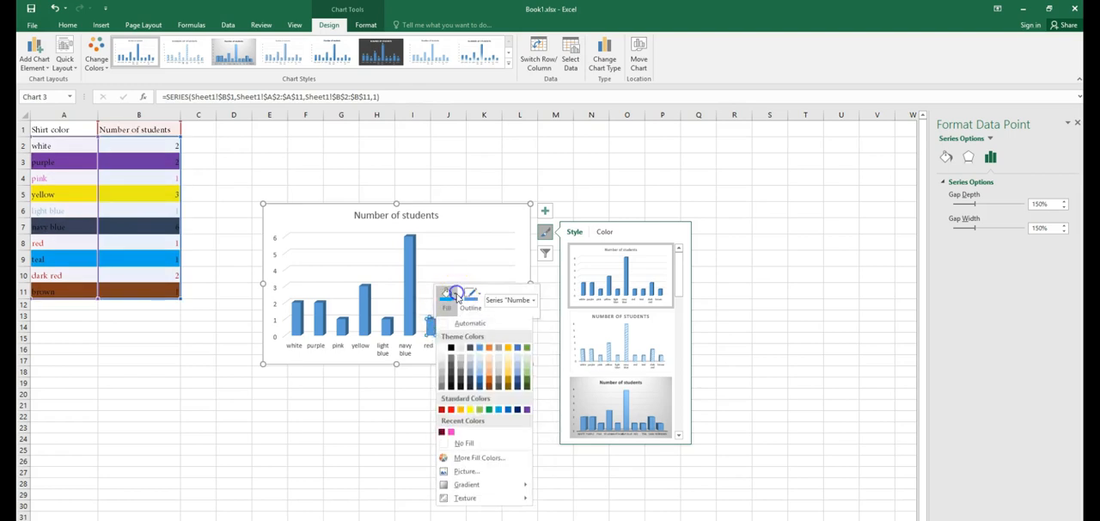
pyautogui.click(451, 411)
# Step: Fill the navy blue column with the standard dark blue colour
pyautogui.rightClick(410, 311)
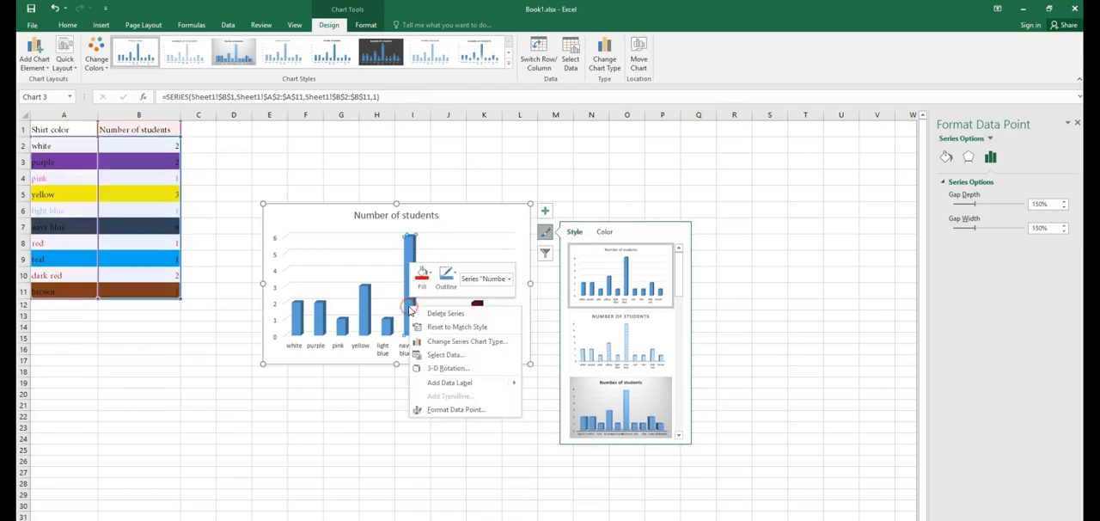
pyautogui.click(422, 275)
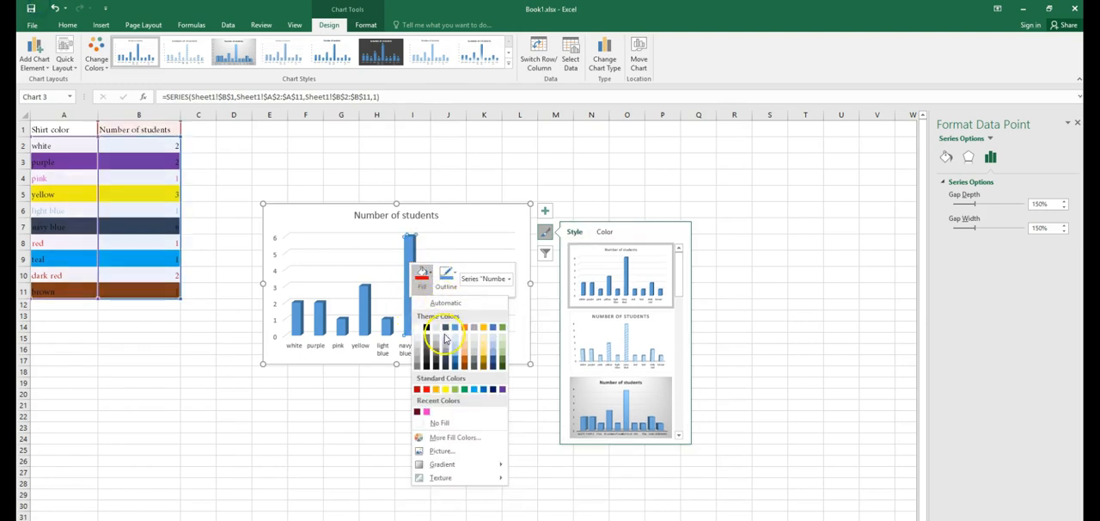
pyautogui.click(495, 391)
# Step: Fill the light blue column with a light blue theme colour
pyautogui.click(389, 336)
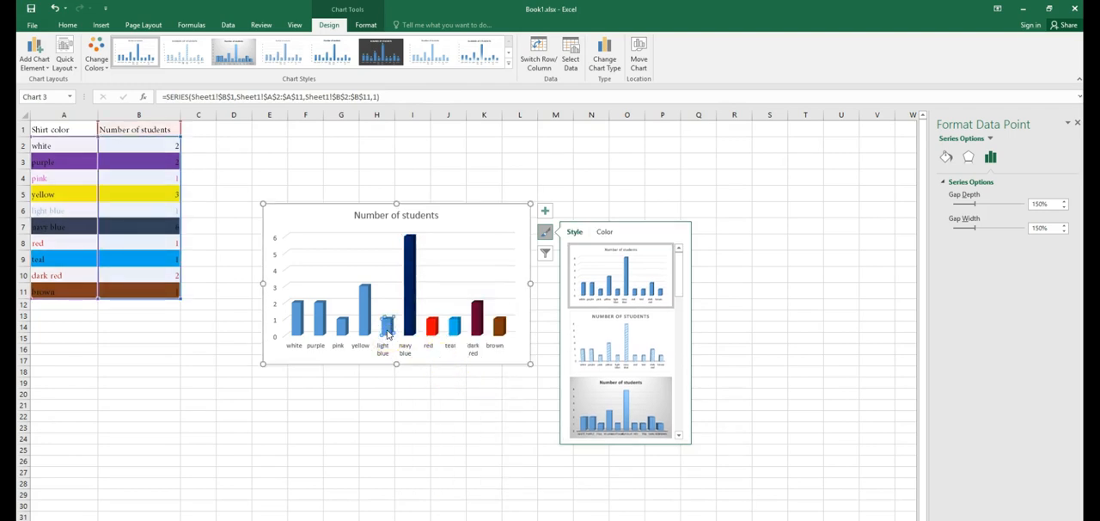
pyautogui.rightClick(389, 336)
pyautogui.click(413, 305)
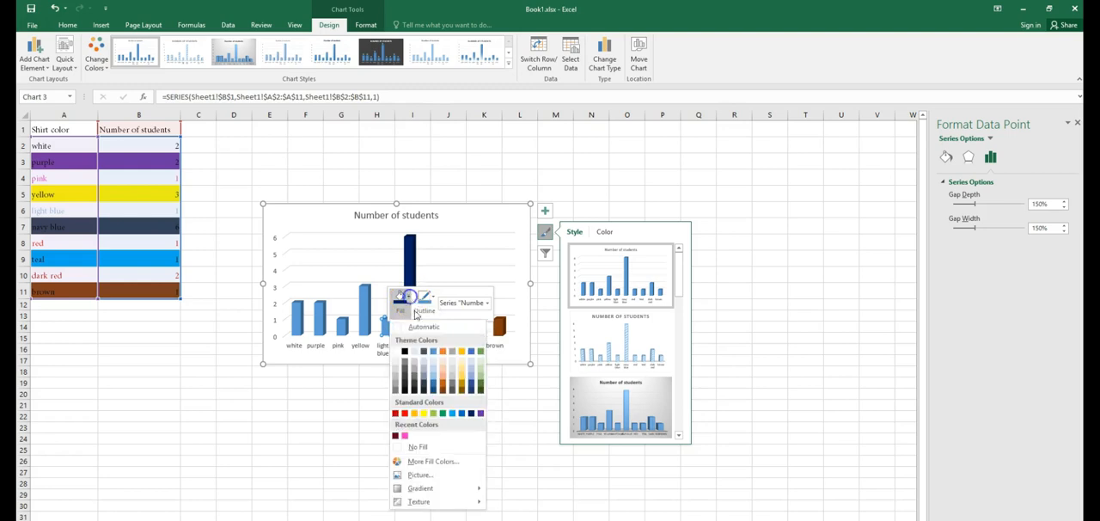
pyautogui.click(431, 351)
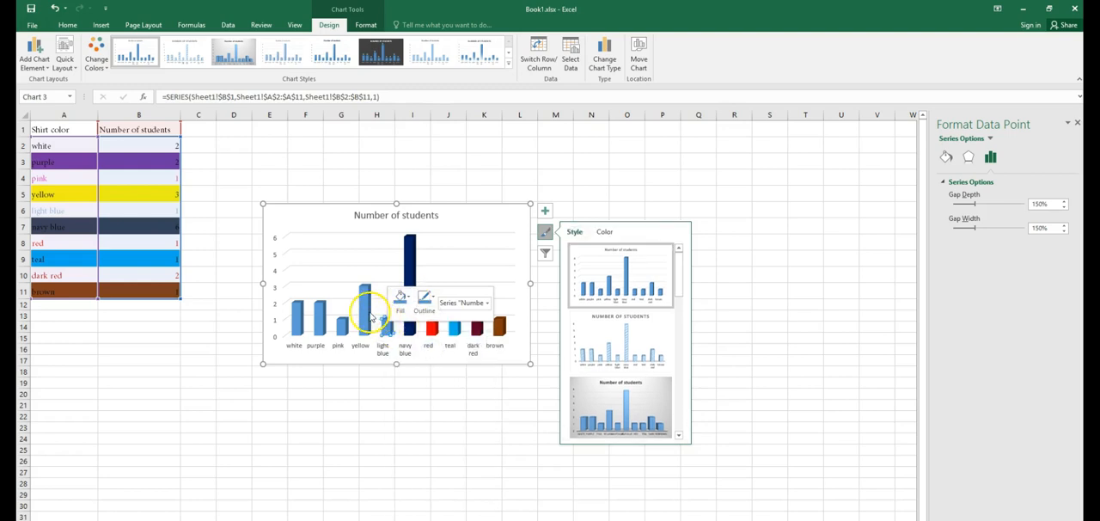
# Step: Fill the yellow column with a yellow theme colour
pyautogui.rightClick(365, 307)
pyautogui.click(385, 297)
pyautogui.click(441, 333)
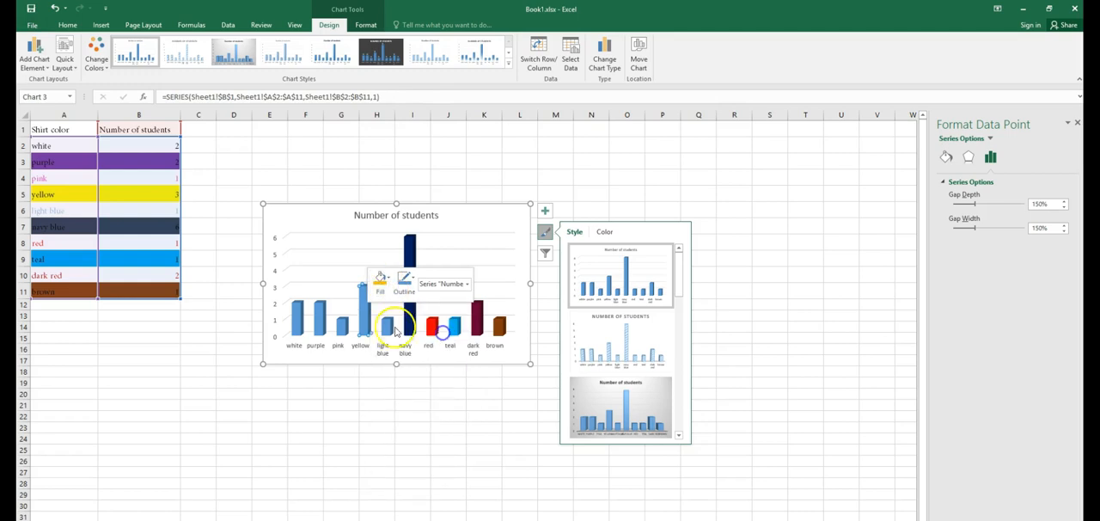
# Step: Fill the pink column with the recent pink colour and select the purple column
pyautogui.rightClick(343, 325)
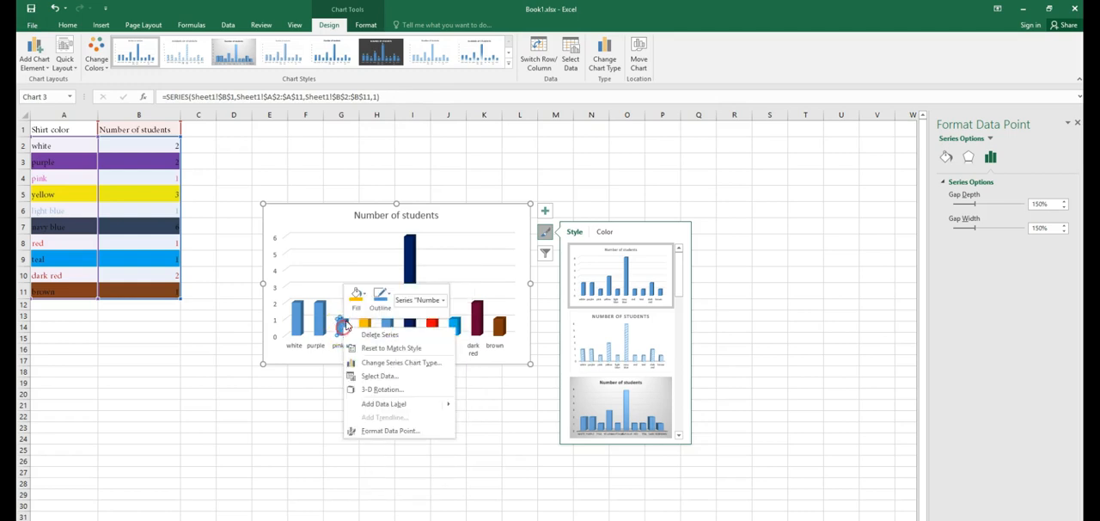
pyautogui.click(356, 295)
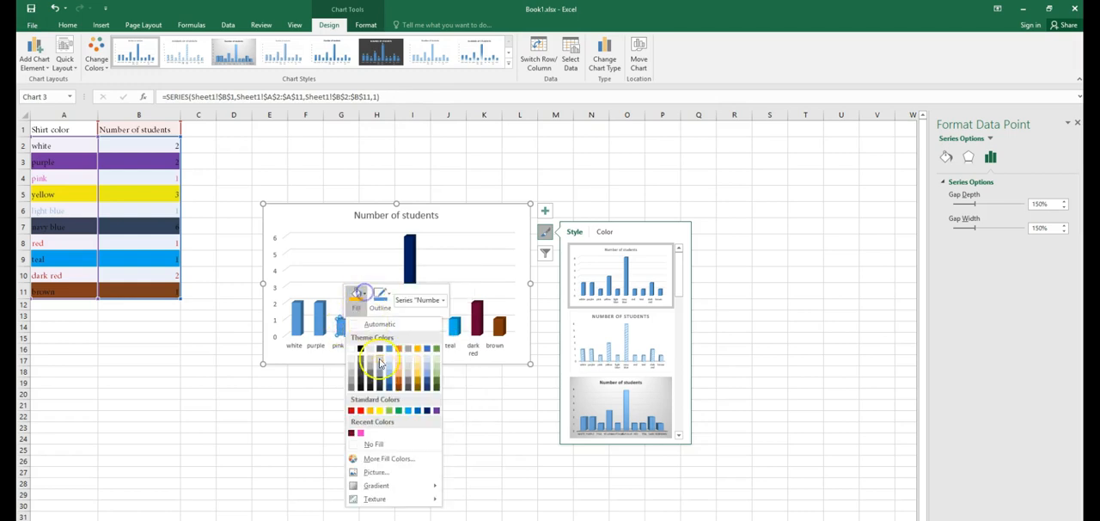
pyautogui.click(360, 432)
pyautogui.click(318, 323)
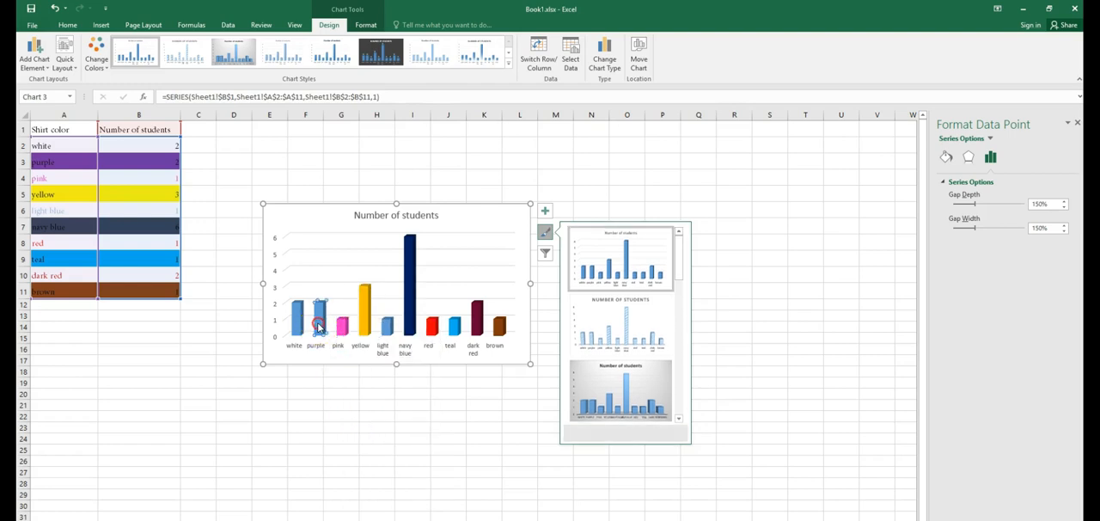
# Step: Fill the purple column with the standard purple colour
pyautogui.rightClick(318, 325)
pyautogui.click(331, 292)
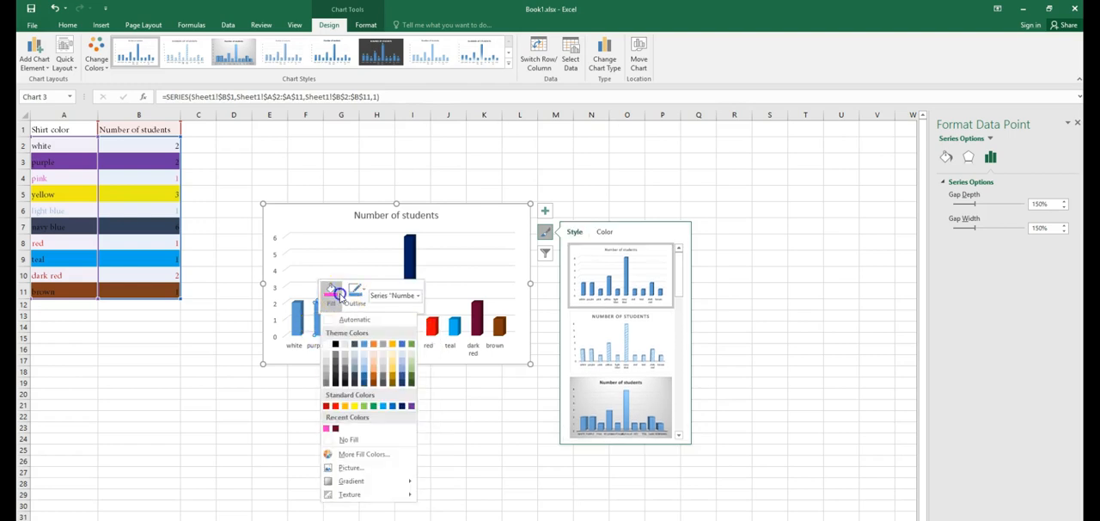
pyautogui.click(410, 406)
# Step: Fill the white column with a light grey theme colour
pyautogui.click(294, 318)
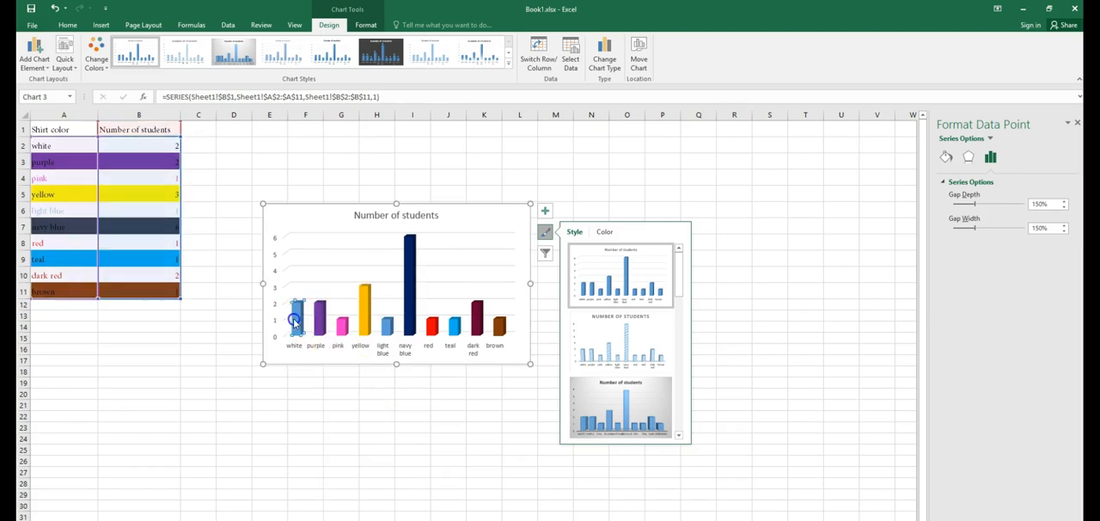
pyautogui.rightClick(296, 323)
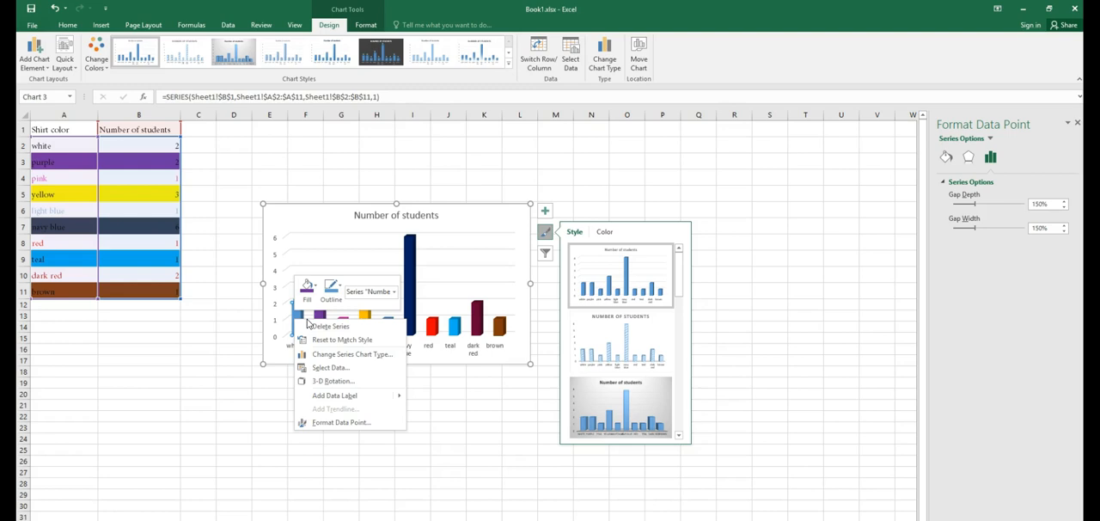
pyautogui.click(306, 287)
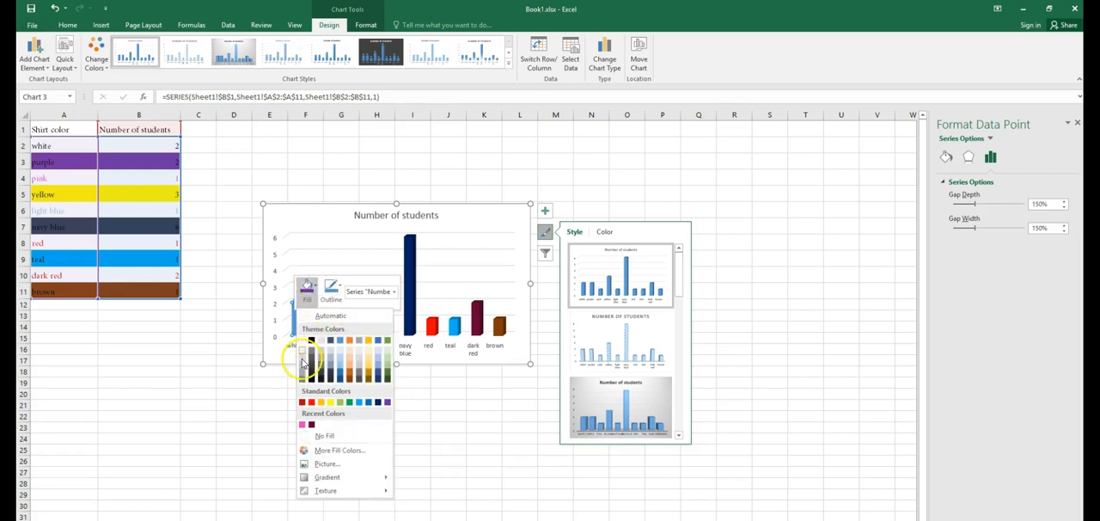
pyautogui.click(301, 365)
pyautogui.click(312, 383)
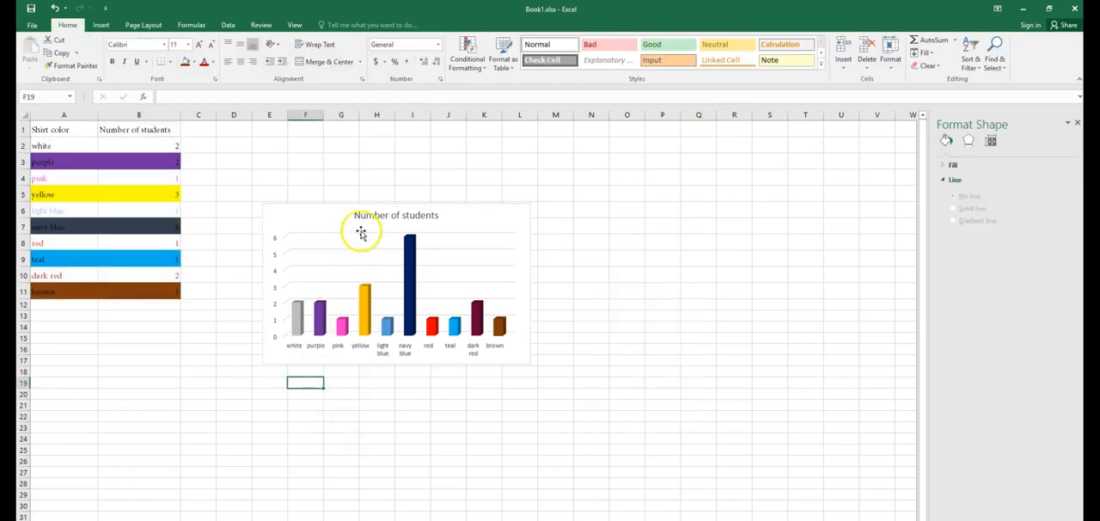
# Step: Move the chart up and to the left, closer to the table
pyautogui.moveTo(314, 211); pyautogui.dragTo(285, 161)
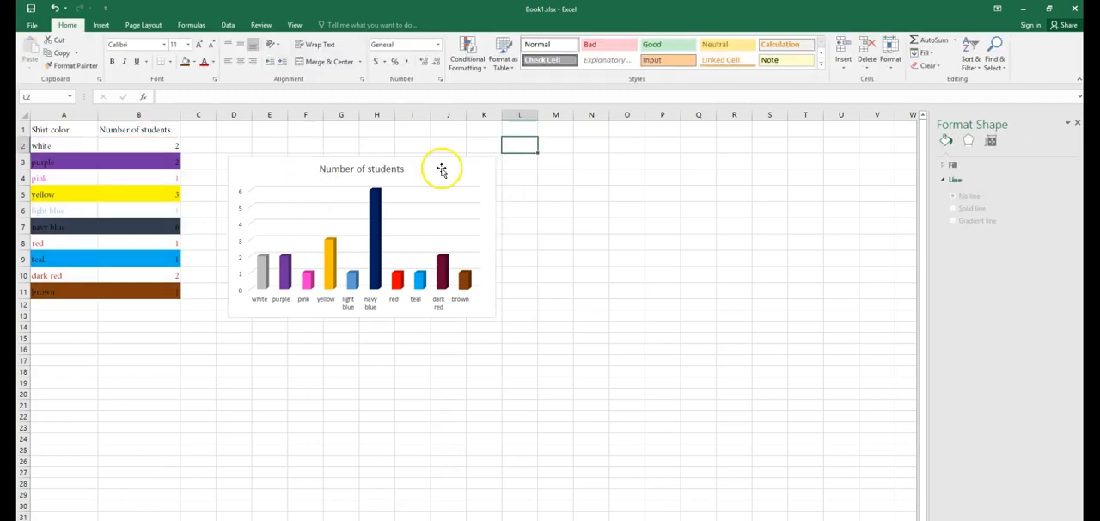
pyautogui.click(442, 170)
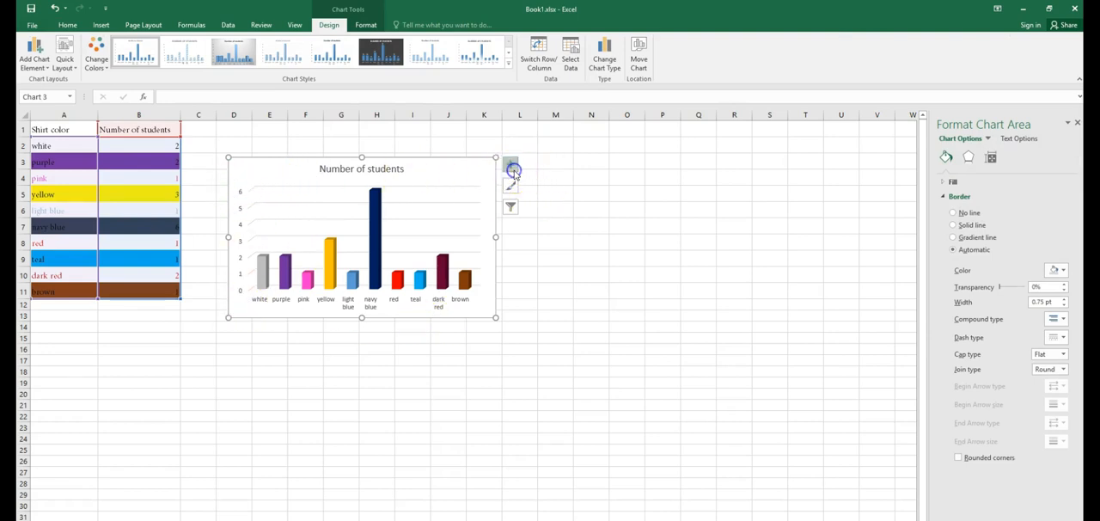
# Step: Add axis titles to the chart and set the vertical axis title to Number of Students
pyautogui.click(510, 165)
pyautogui.click(537, 188)
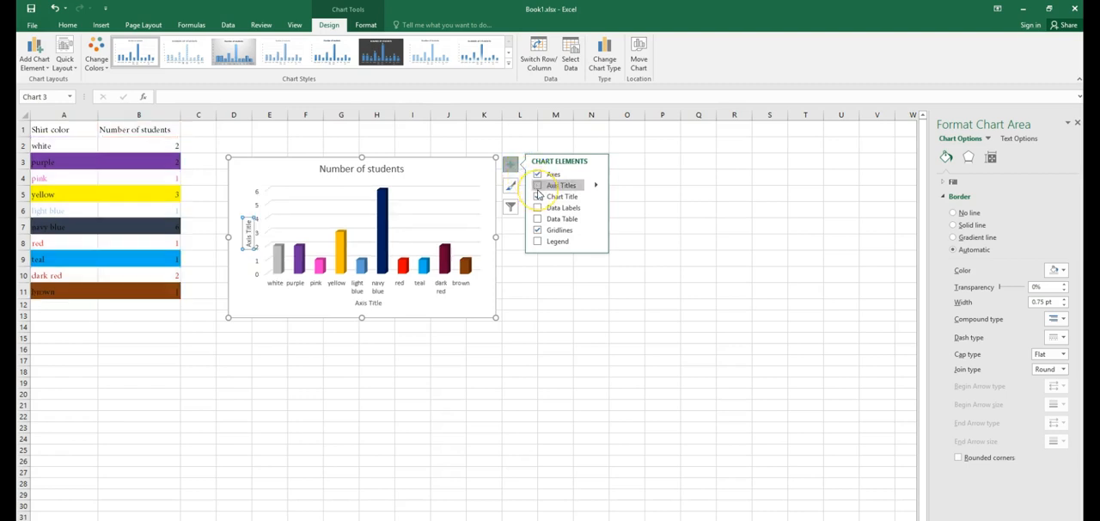
pyautogui.click(249, 227)
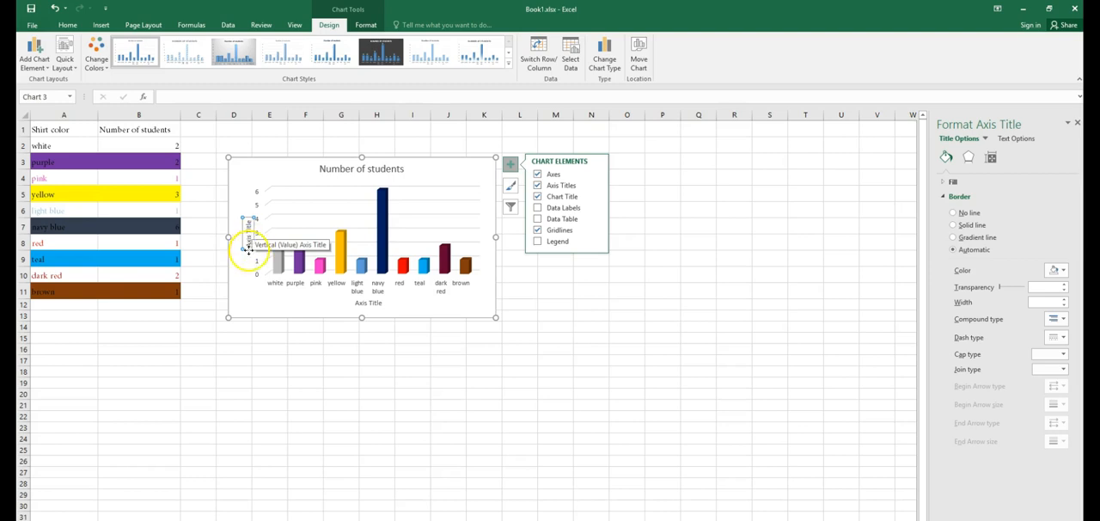
pyautogui.click(368, 303)
pyautogui.click(249, 234)
pyautogui.click(368, 302)
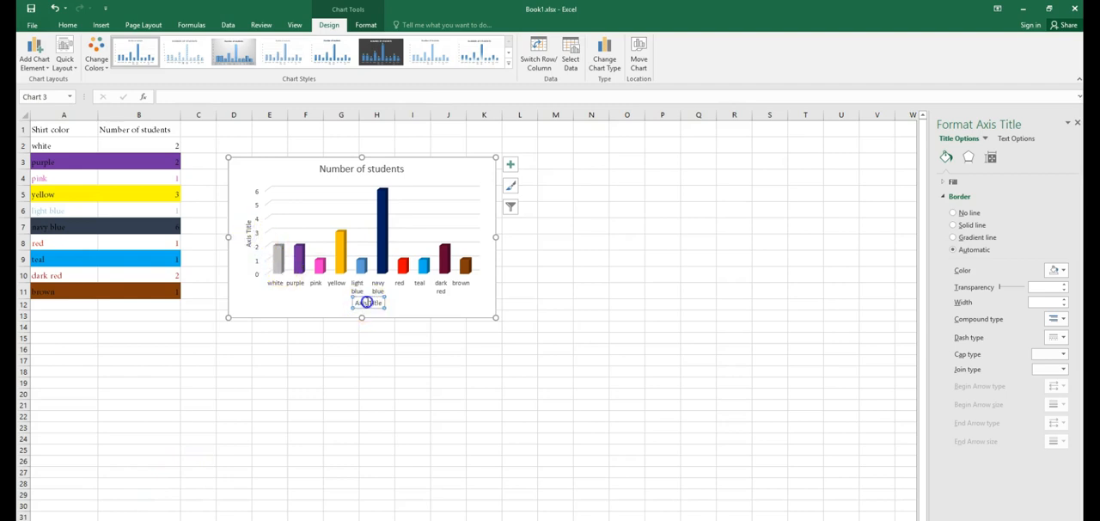
pyautogui.click(249, 234)
pyautogui.click(247, 242)
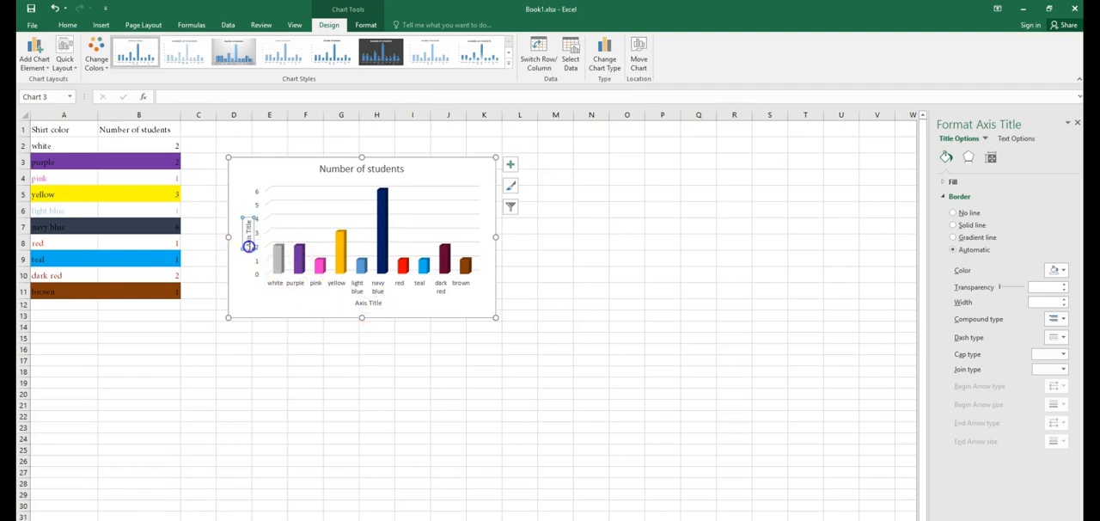
pyautogui.click(246, 215)
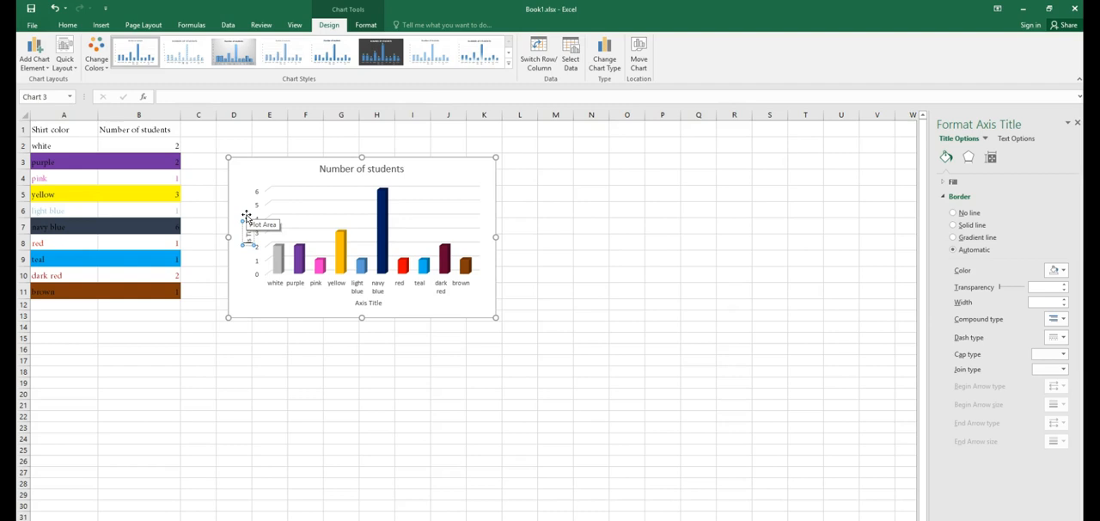
pyautogui.click(507, 127)
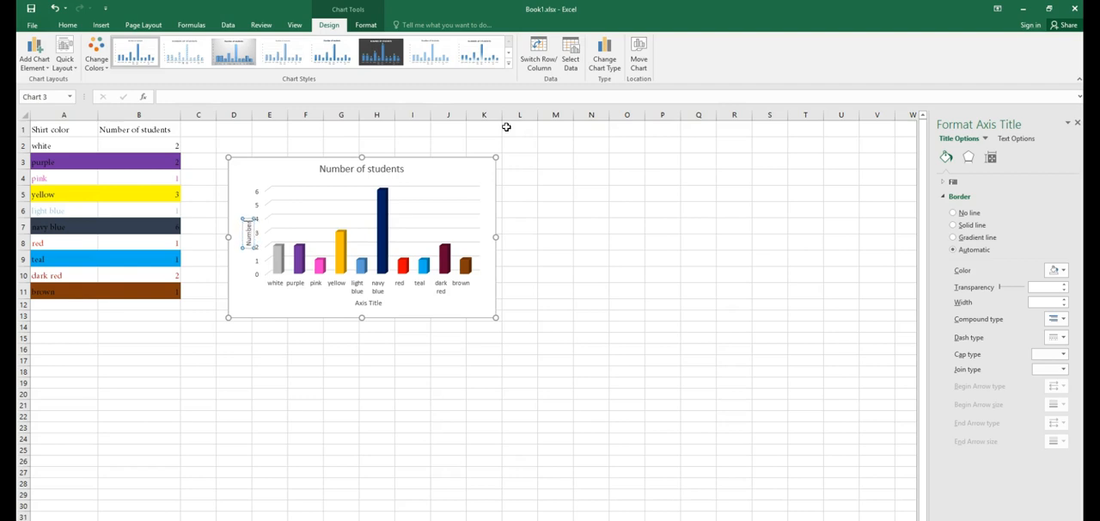
pyautogui.write('tudents')
# Step: Replace the horizontal axis title text with Shirt Colors
pyautogui.click(370, 302)
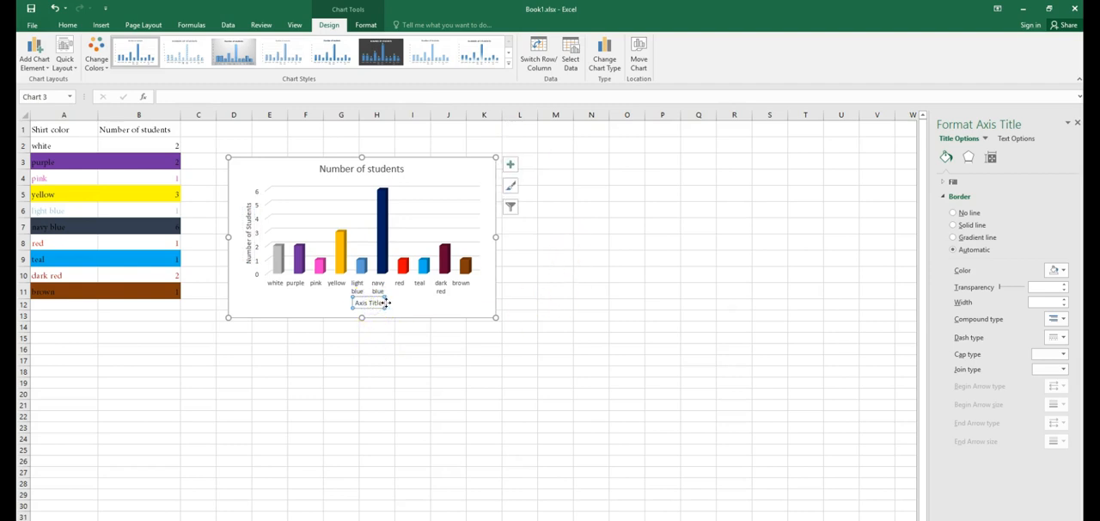
pyautogui.press('Right')
pyautogui.press('Delete')
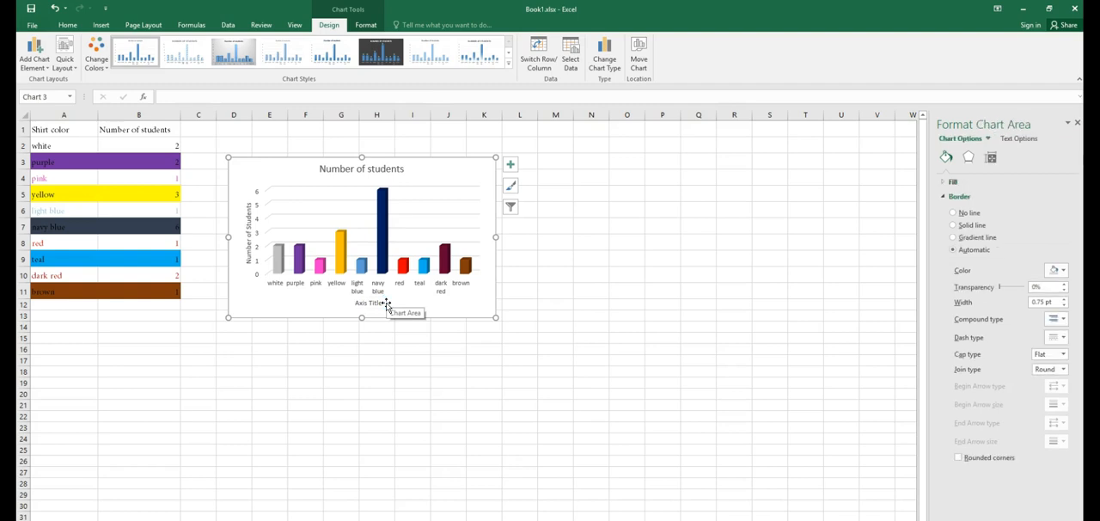
pyautogui.click(373, 304)
pyautogui.moveTo(384, 303); pyautogui.dragTo(353, 302)
pyautogui.press('Delete')
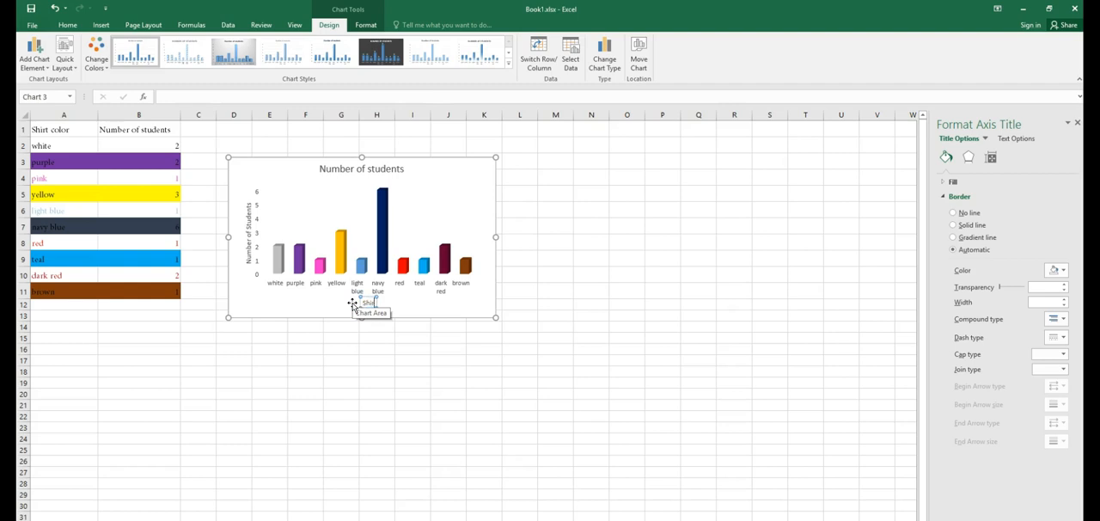
pyautogui.write('Shirt Colors')
pyautogui.click(626, 347)
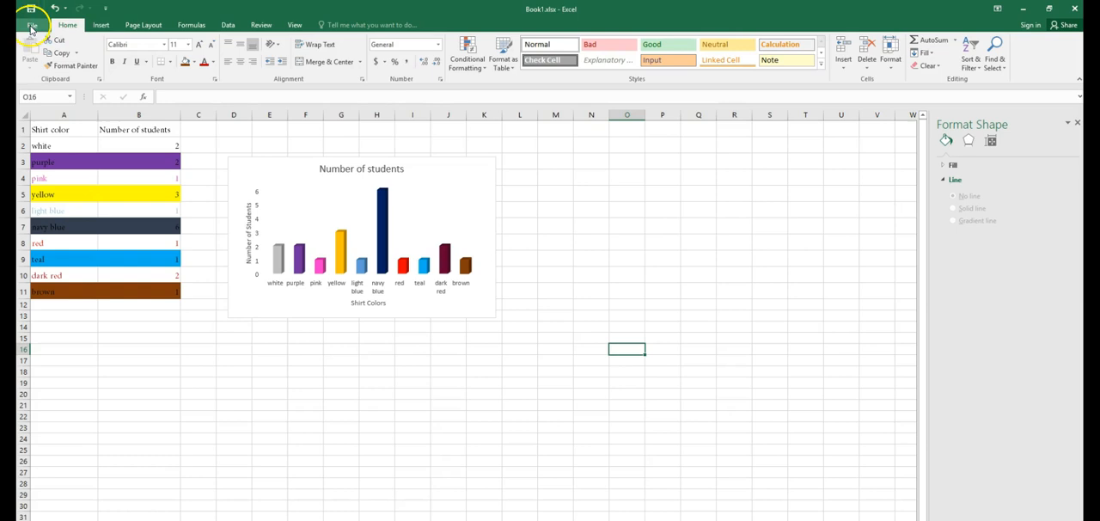
# Step: Add a page header containing the student's full name in the centre section
pyautogui.click(101, 25)
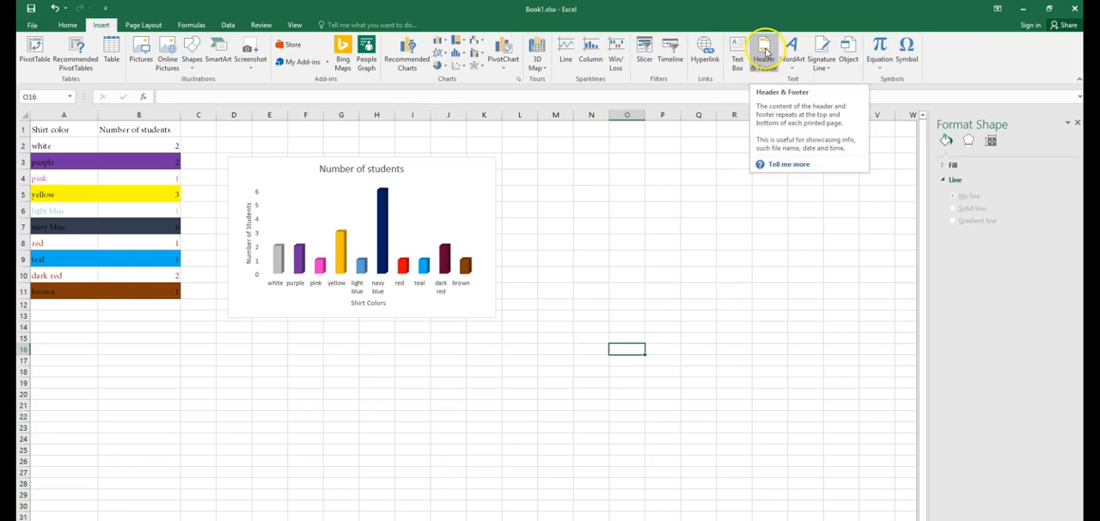
pyautogui.click(763, 55)
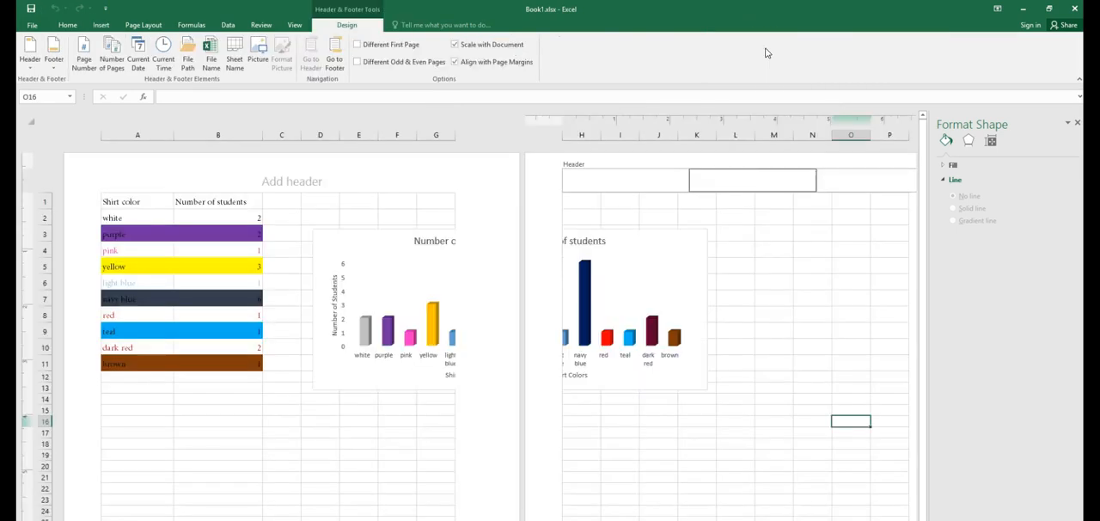
pyautogui.click(281, 181)
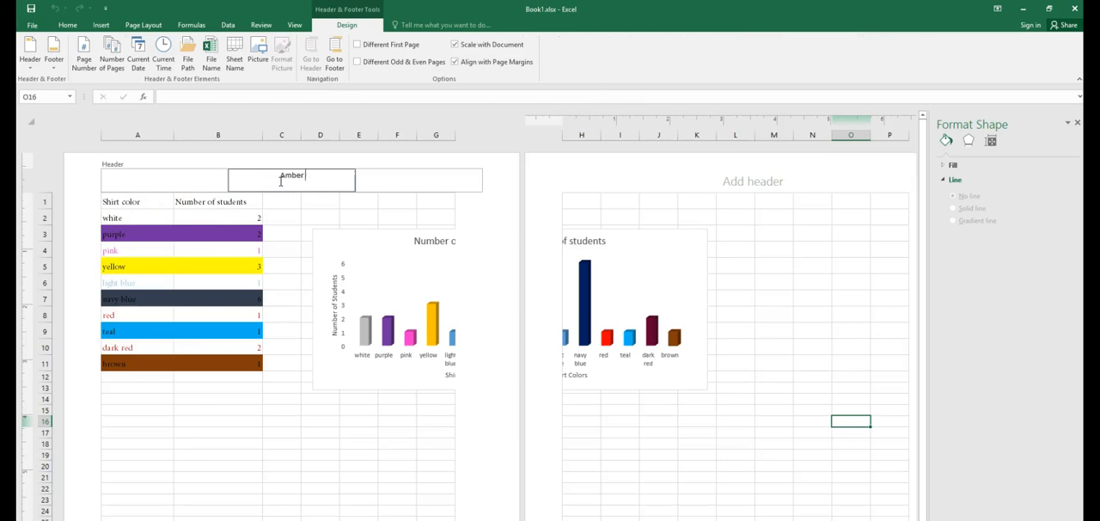
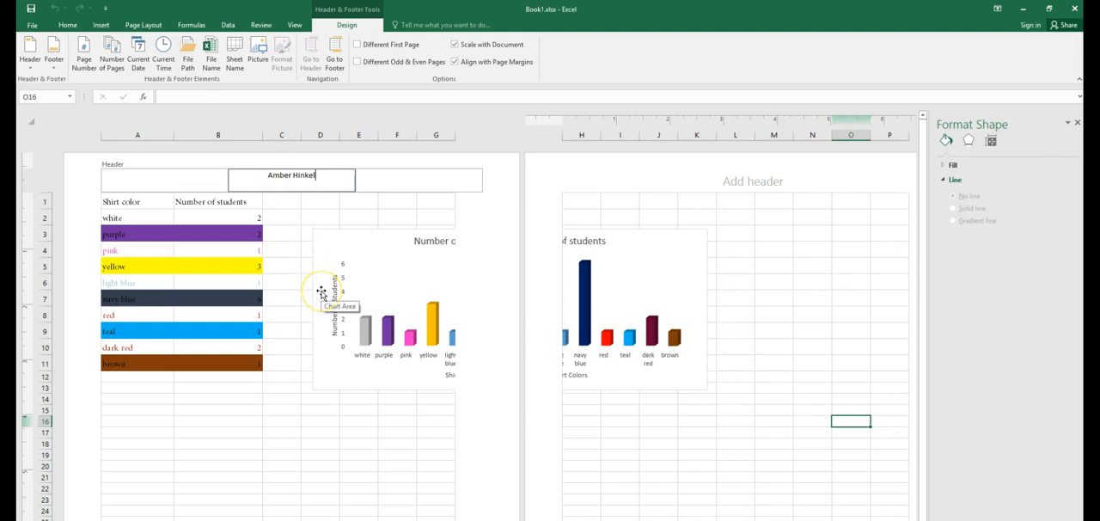
# Step: Add a page footer containing the teacher's name in the centre section
pyautogui.click(289, 217)
pyautogui.scroll(-6, 299, 260)
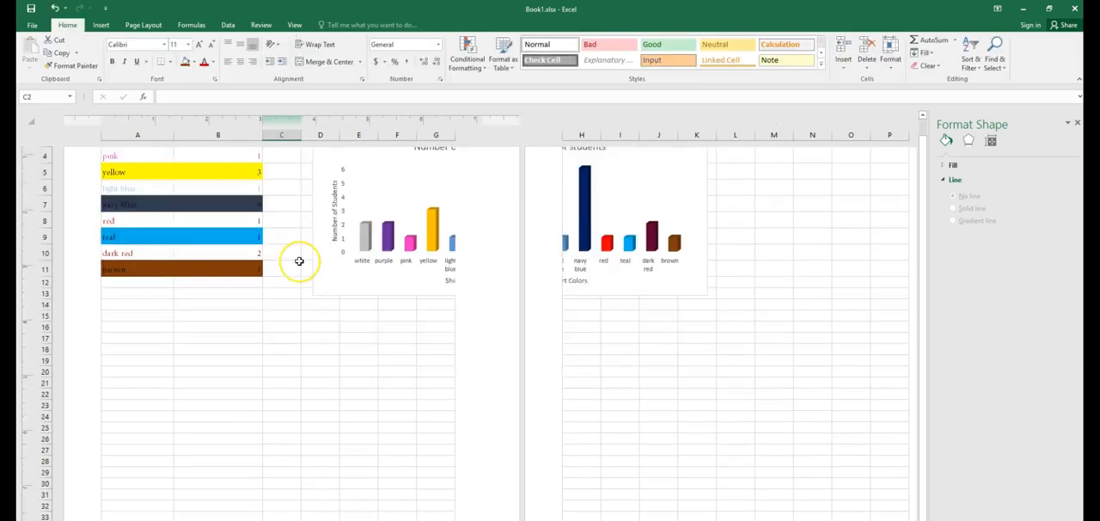
pyautogui.click(298, 428)
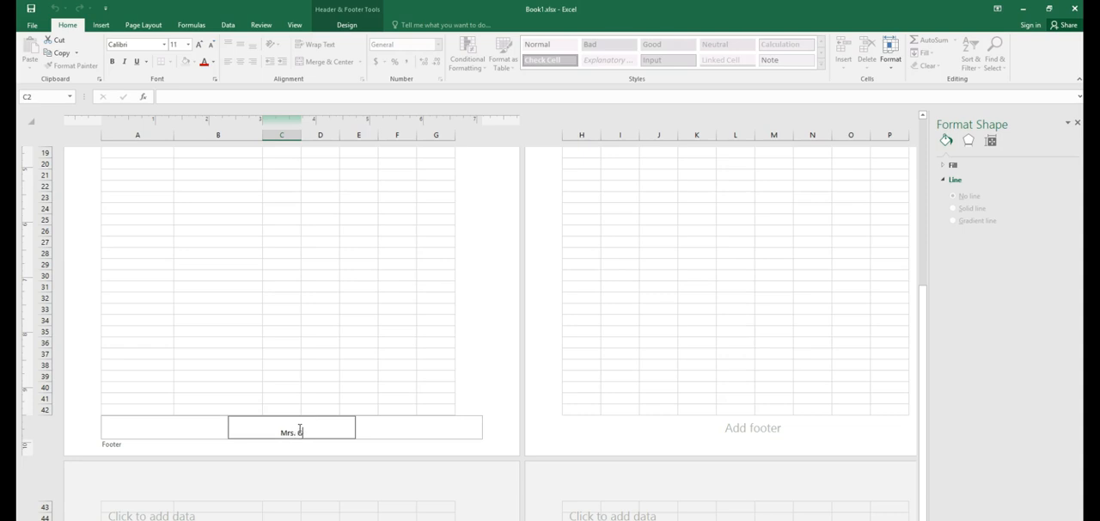
pyautogui.write('Mrs. Gana')
pyautogui.click(361, 386)
# Step: Review the header and footer on the page layout view
pyautogui.scroll(6, 361, 386)
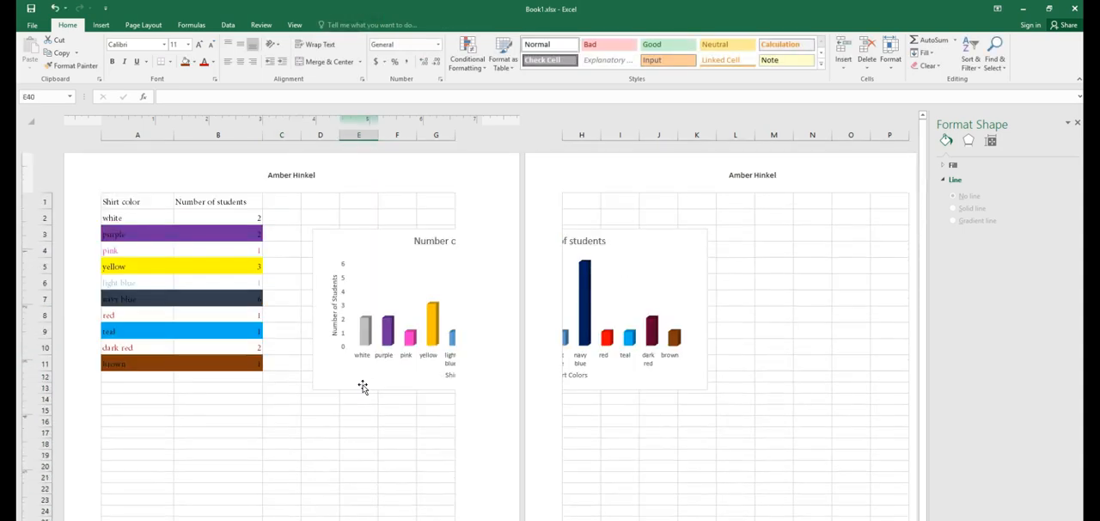
pyautogui.click(336, 177)
pyautogui.click(297, 221)
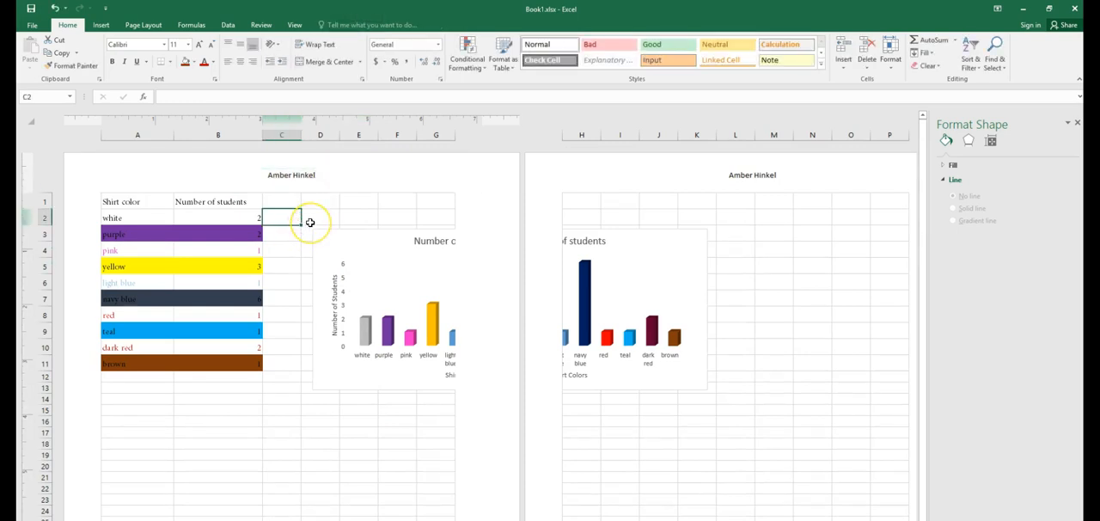
pyautogui.scroll(-6, 310, 221)
pyautogui.click(324, 359)
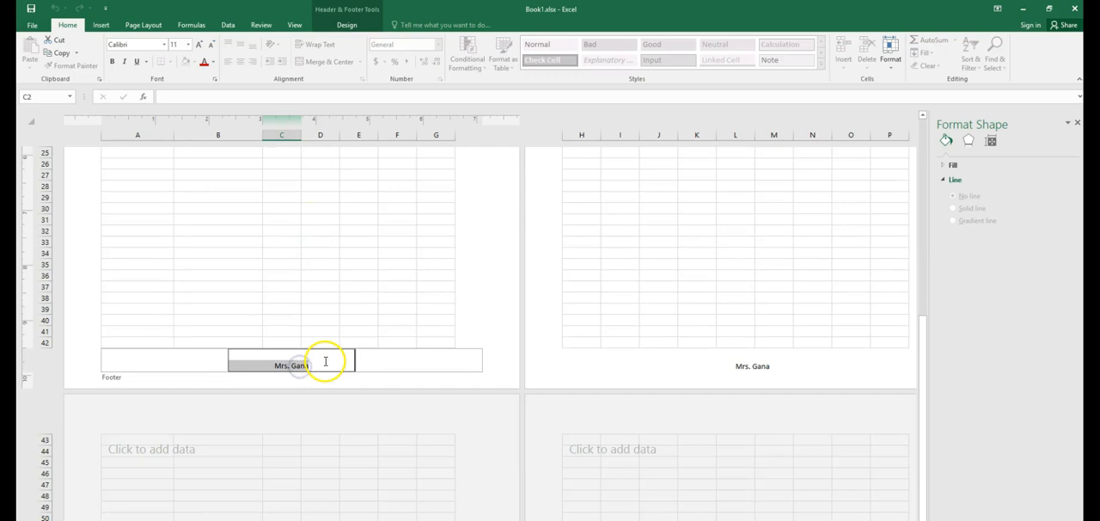
pyautogui.click(332, 307)
pyautogui.scroll(8, 332, 307)
# Step: Move the chart below the data table on the first page
pyautogui.click(384, 244)
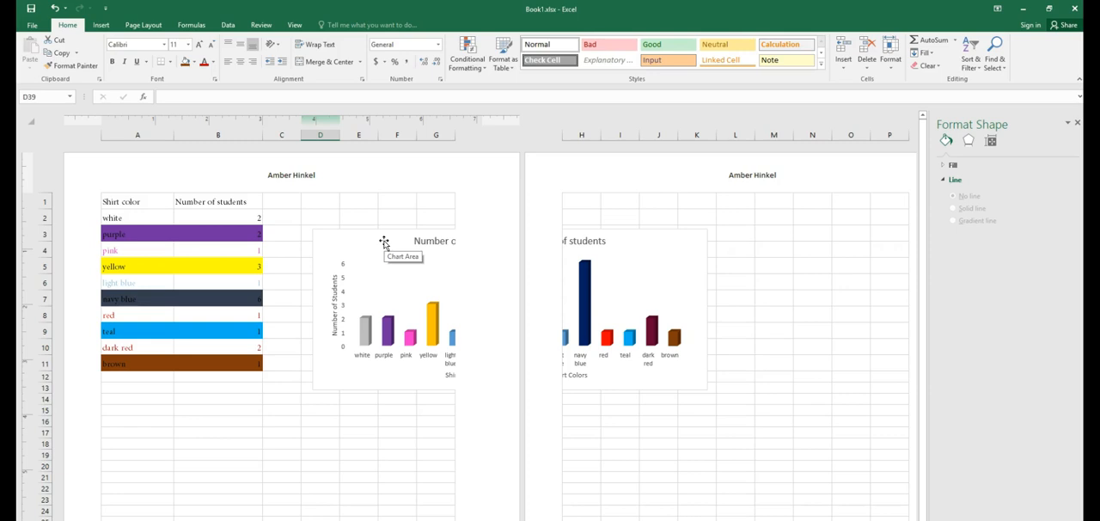
pyautogui.click(384, 242)
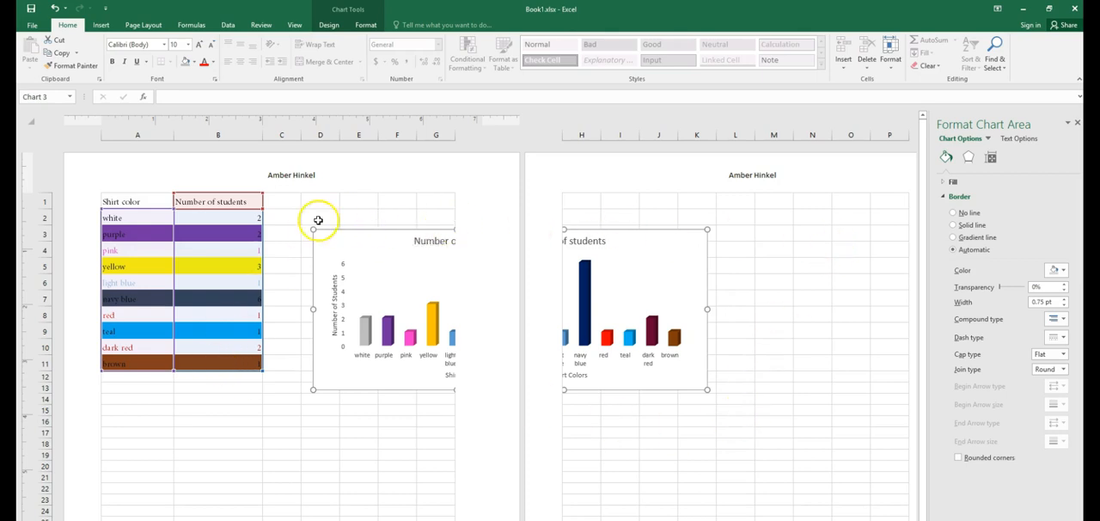
pyautogui.moveTo(388, 233); pyautogui.dragTo(203, 398)
pyautogui.scroll(-5, 322, 327)
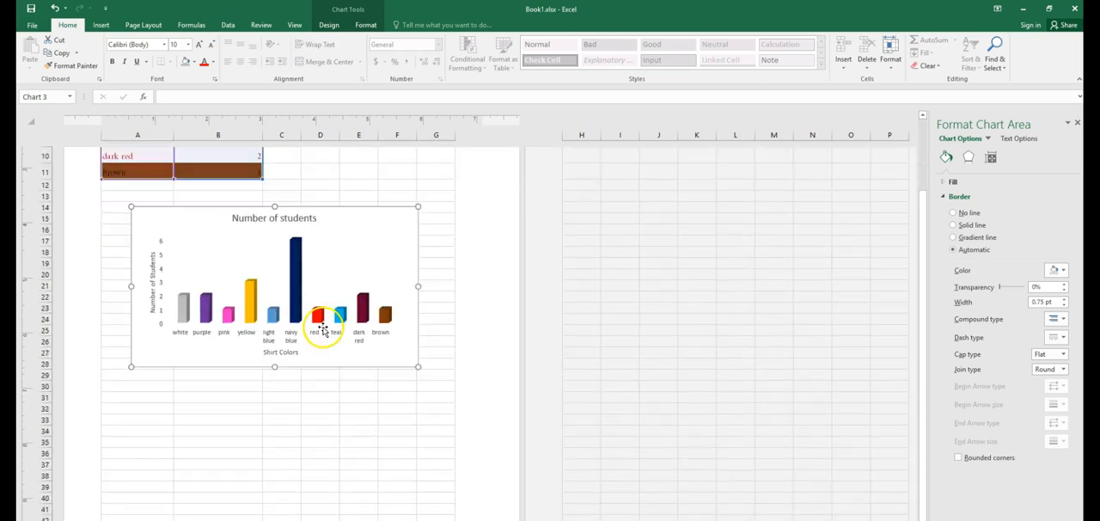
pyautogui.scroll(4, 317, 379)
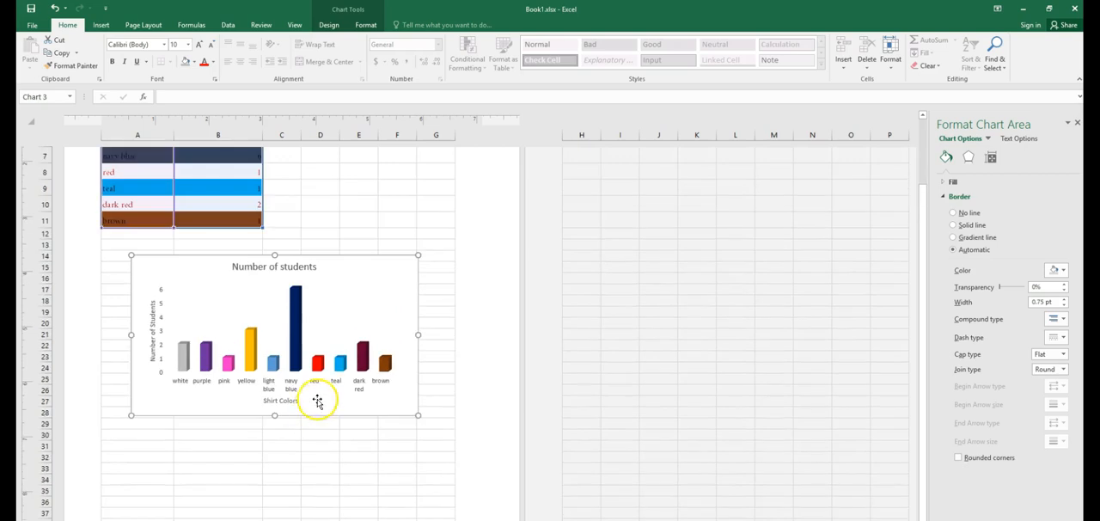
pyautogui.click(342, 362)
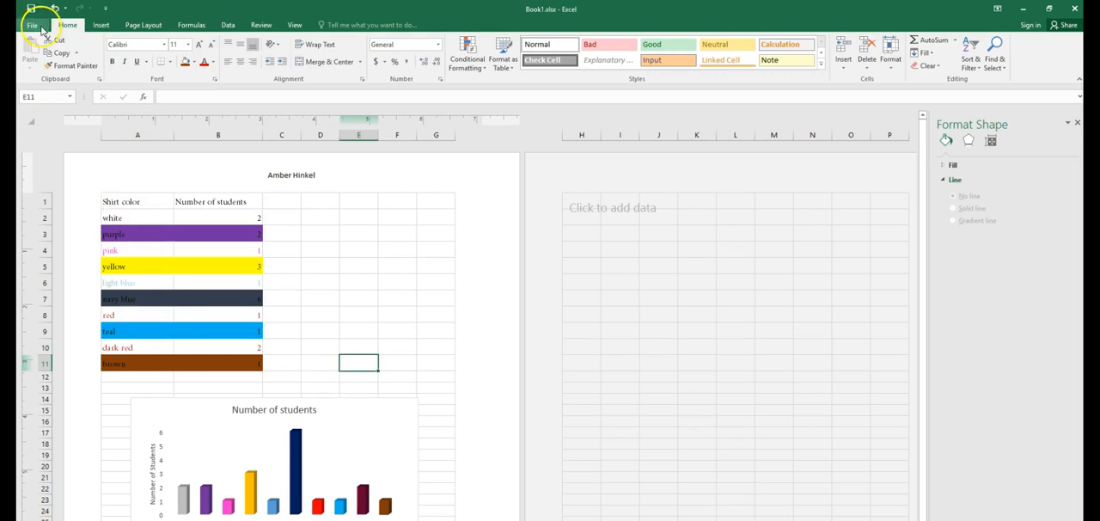
# Step: Insert an online picture of a green shirt found by searching for shirt
pyautogui.click(100, 24)
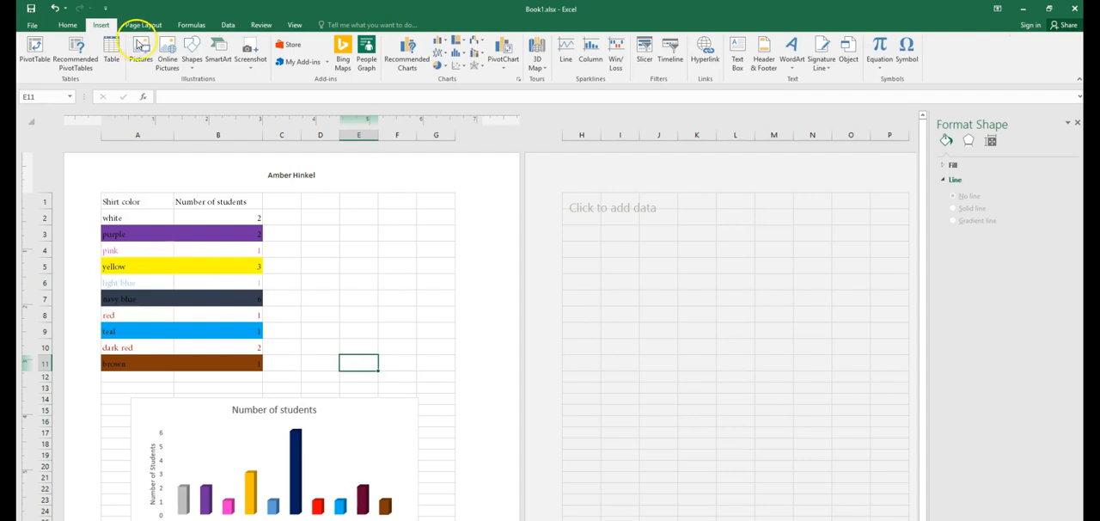
pyautogui.click(162, 62)
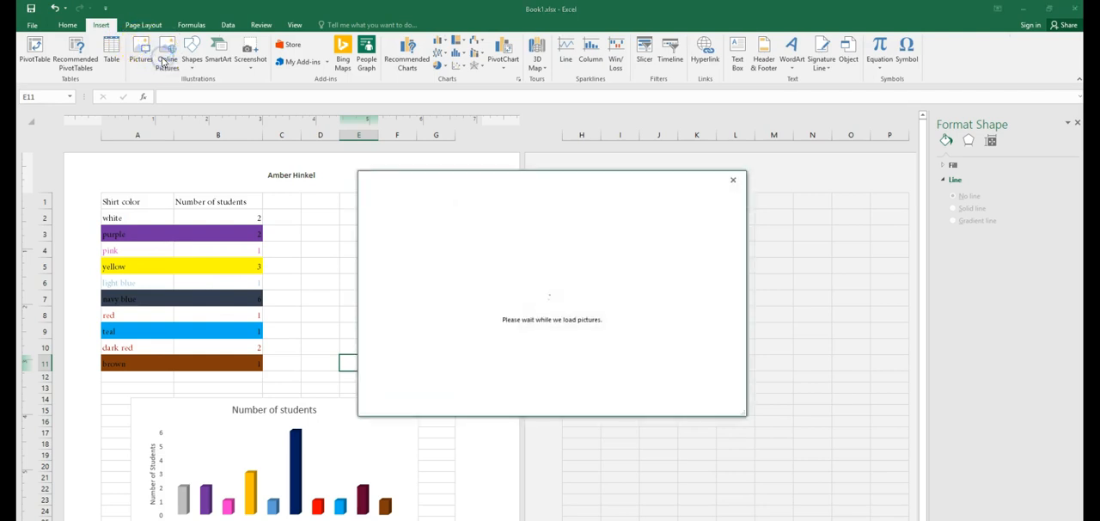
pyautogui.click(624, 230)
pyautogui.write('shirt')
pyautogui.press('Return')
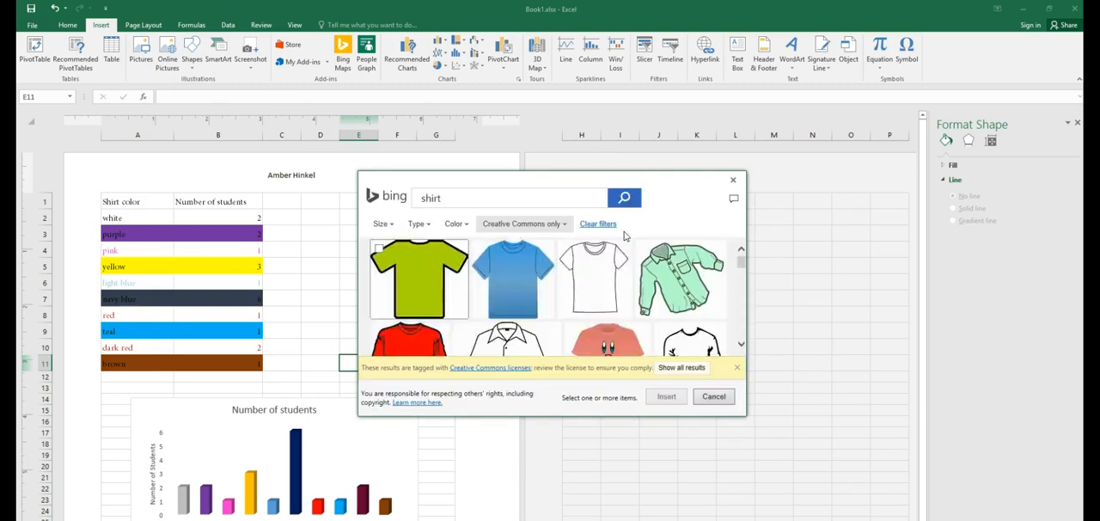
pyautogui.click(437, 293)
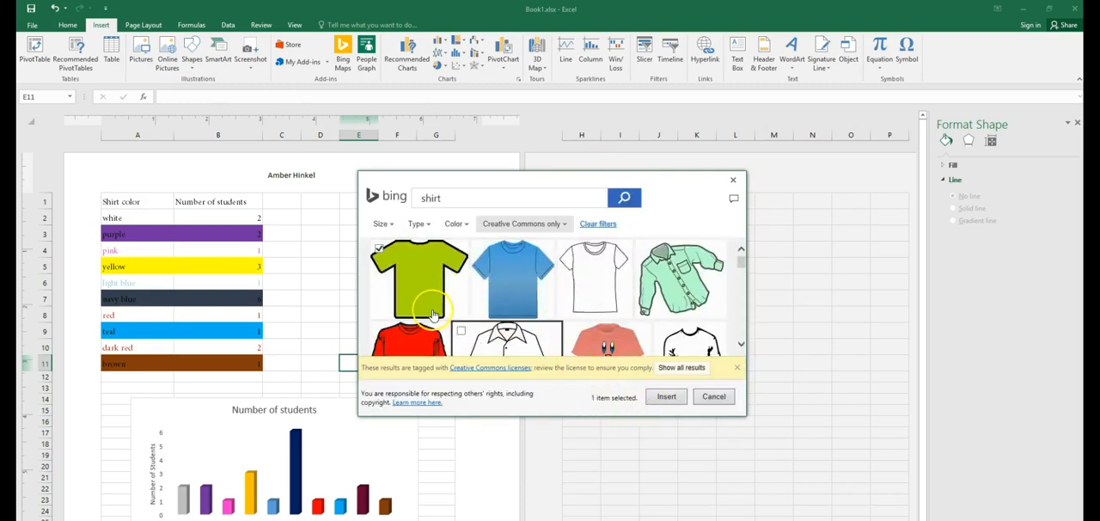
pyautogui.click(677, 401)
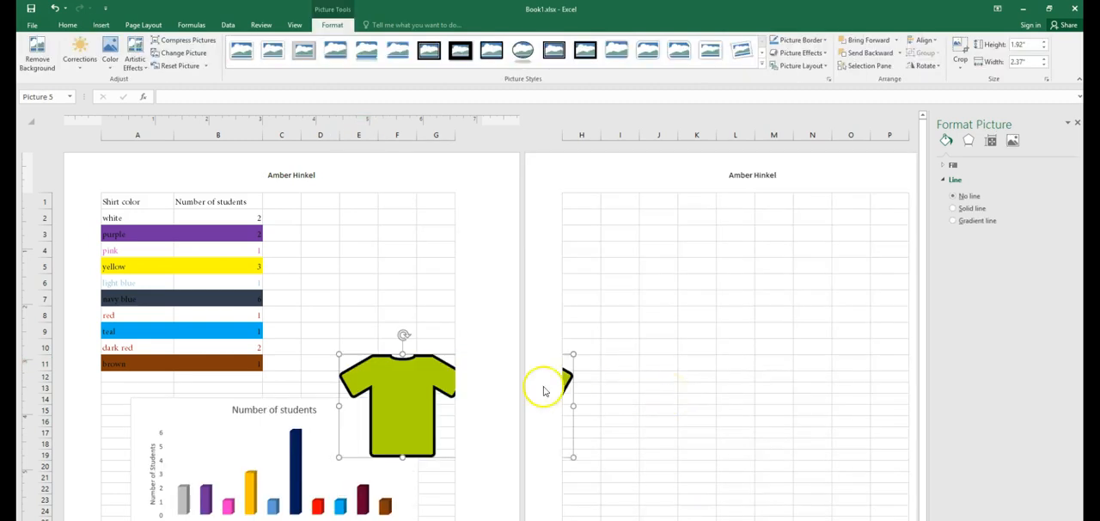
# Step: Move the shirt picture beside the table and rotate it at an angle
pyautogui.moveTo(412, 377); pyautogui.dragTo(373, 248)
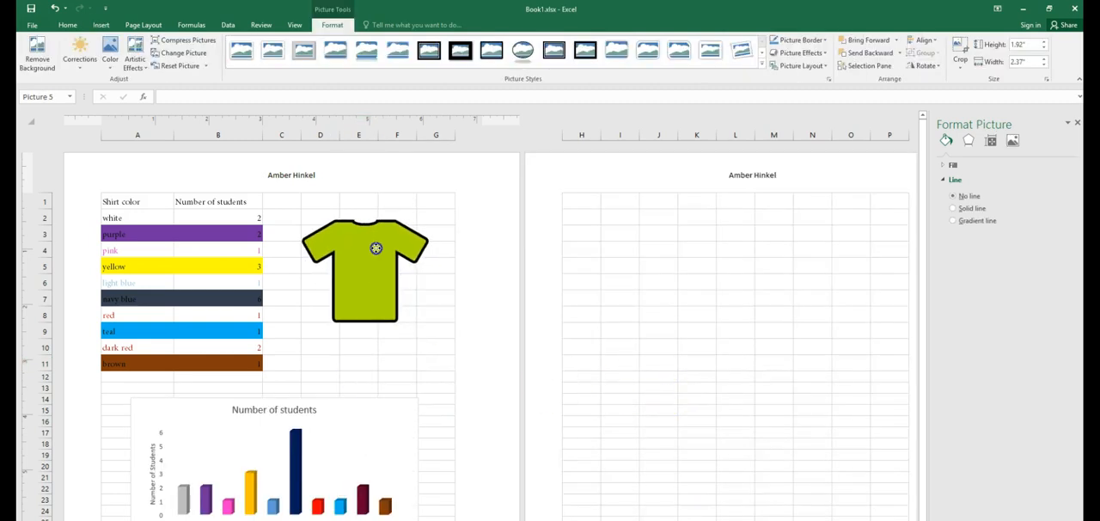
pyautogui.moveTo(364, 198); pyautogui.dragTo(403, 213)
pyautogui.click(440, 313)
pyautogui.click(438, 375)
pyautogui.scroll(-5, 482, 354)
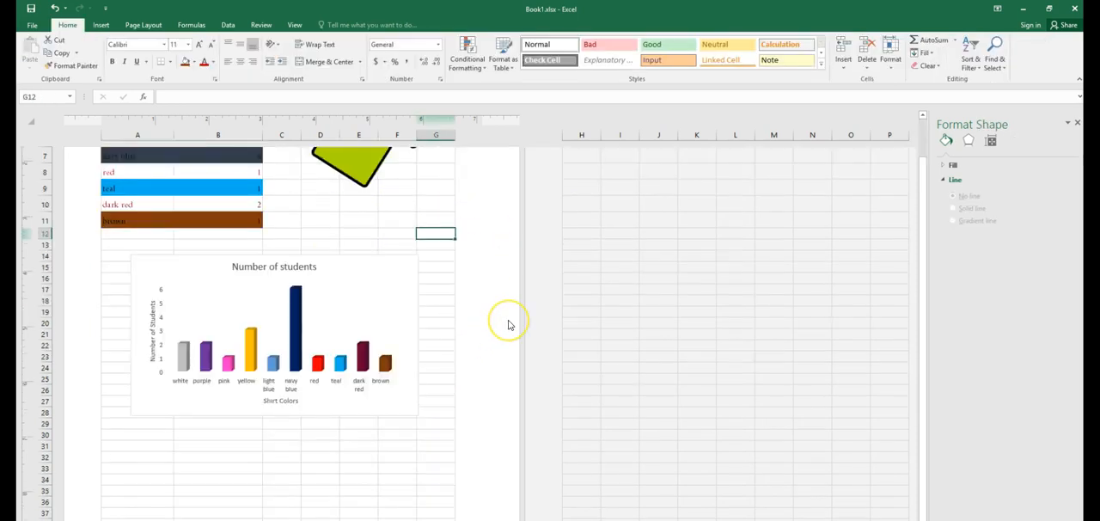
pyautogui.scroll(5, 508, 325)
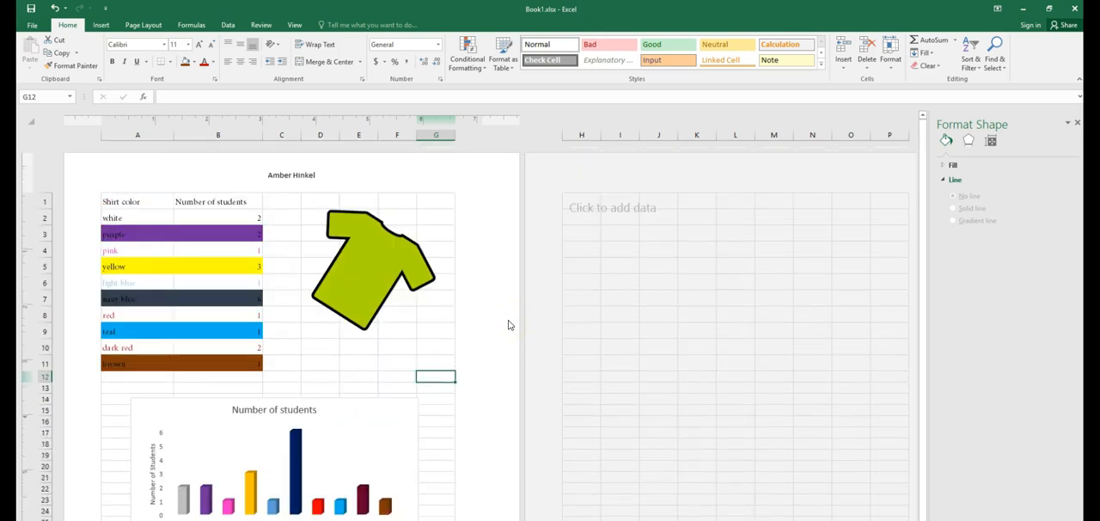